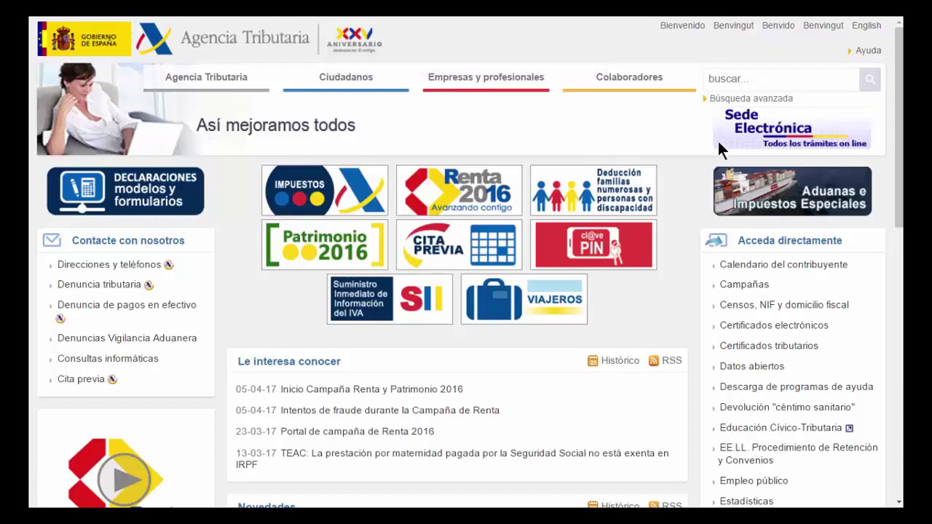
Navigate the Sede Electrónica to the Modelo 190 procedures page under Declaraciones informativas 2016
{"action": "left_click", "coordinate": [786, 132]}
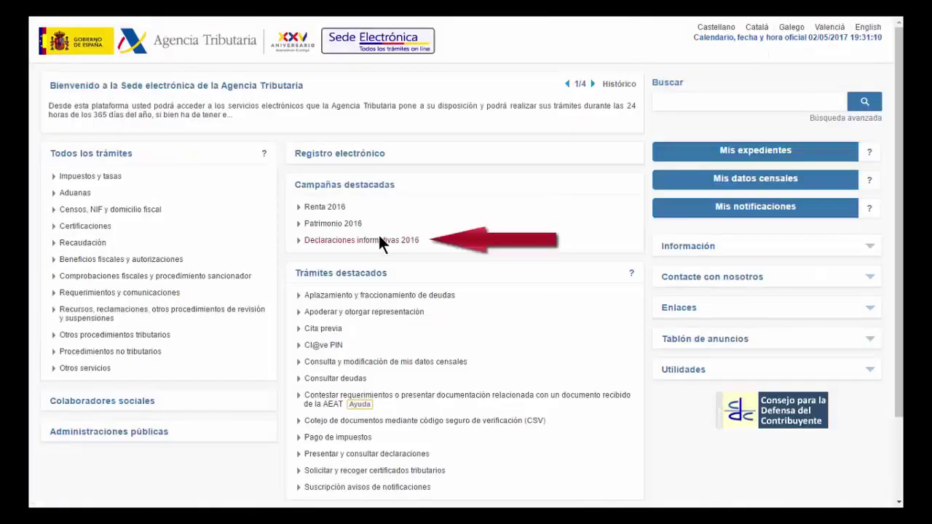
{"action": "left_click", "coordinate": [388, 244]}
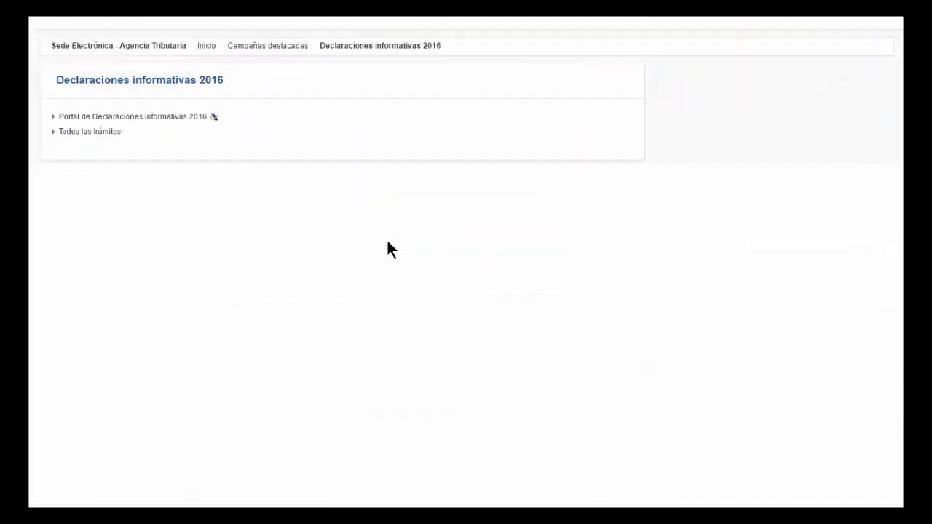
{"action": "left_click", "coordinate": [115, 155]}
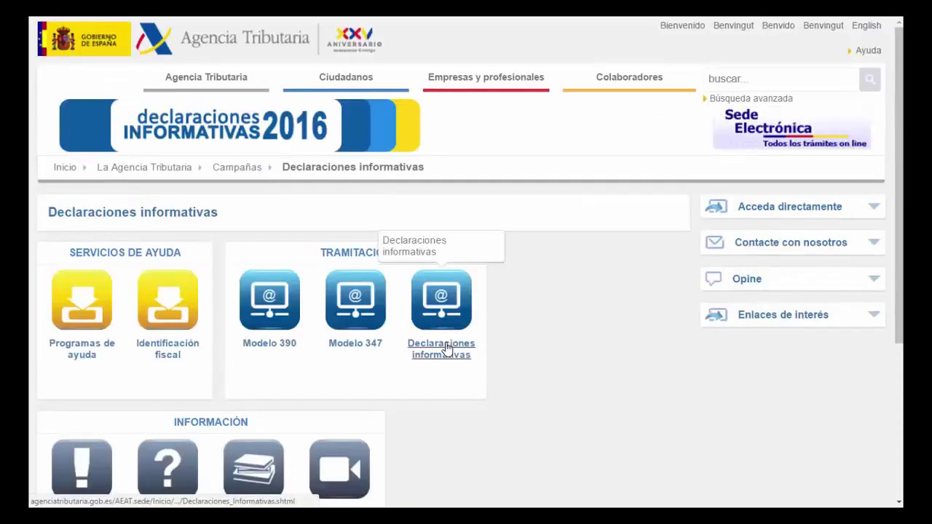
{"action": "left_click", "coordinate": [447, 348]}
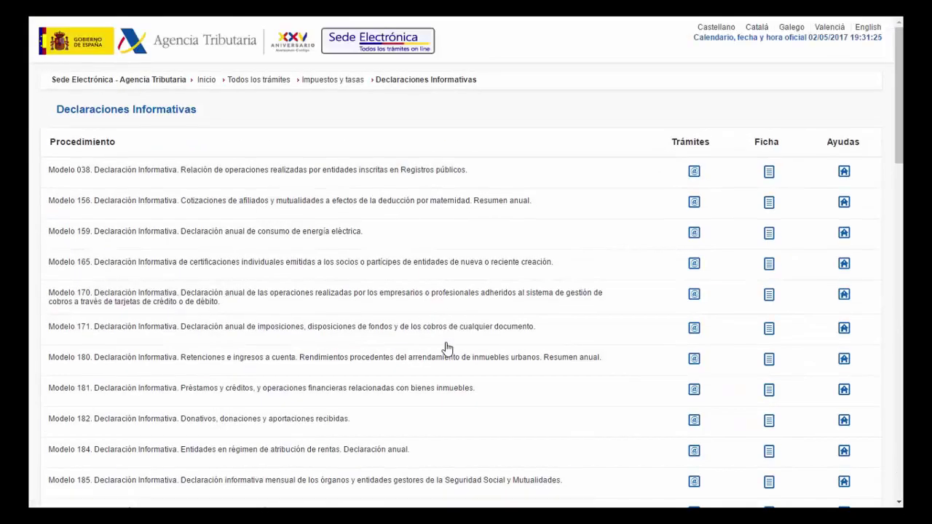
{"action": "scroll", "coordinate": [448, 348], "scroll_direction": "down", "scroll_amount": 3}
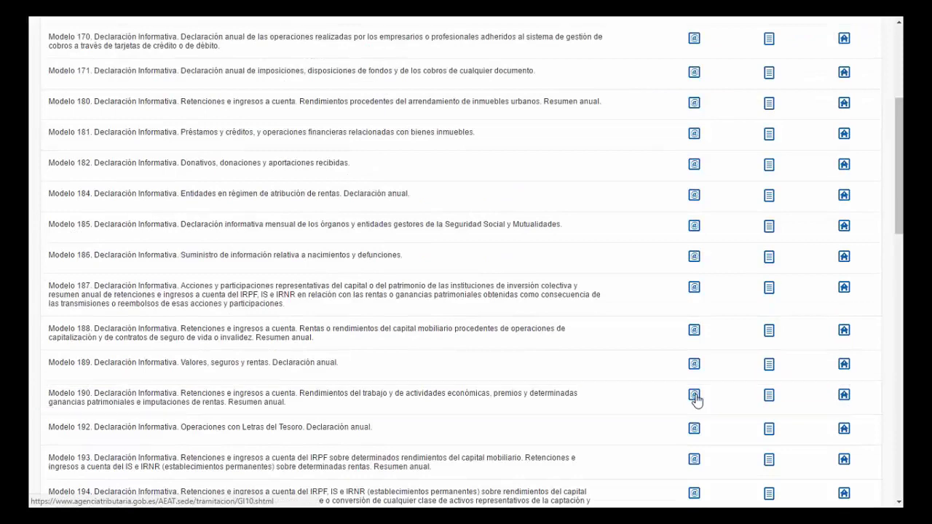
{"action": "left_click", "coordinate": [694, 395]}
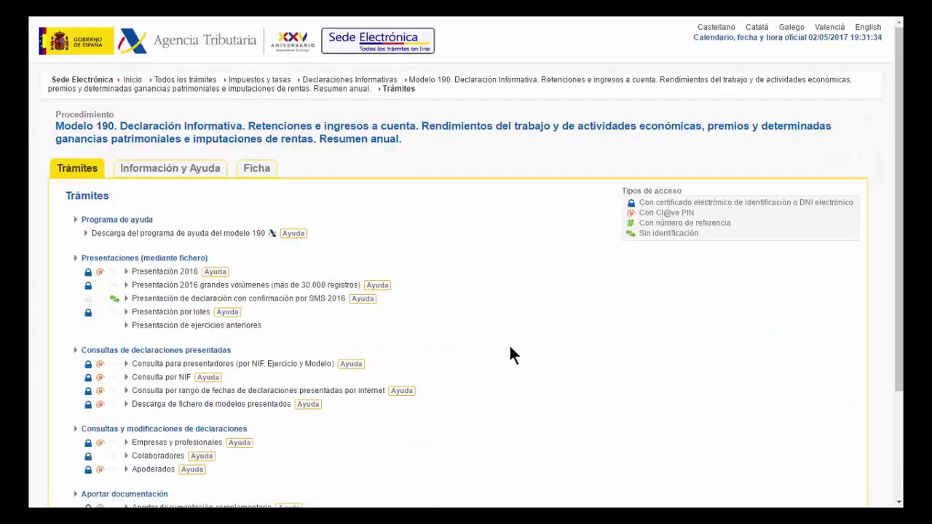
Download the Windows Informativas platform from the Modelo 190 help program download page
{"action": "left_click", "coordinate": [135, 235]}
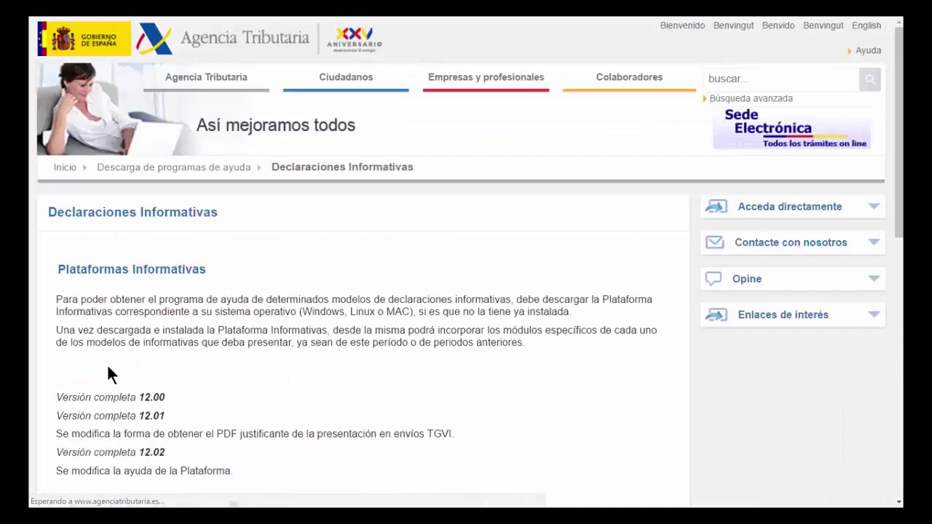
{"action": "scroll", "coordinate": [108, 368], "scroll_direction": "down", "scroll_amount": 3}
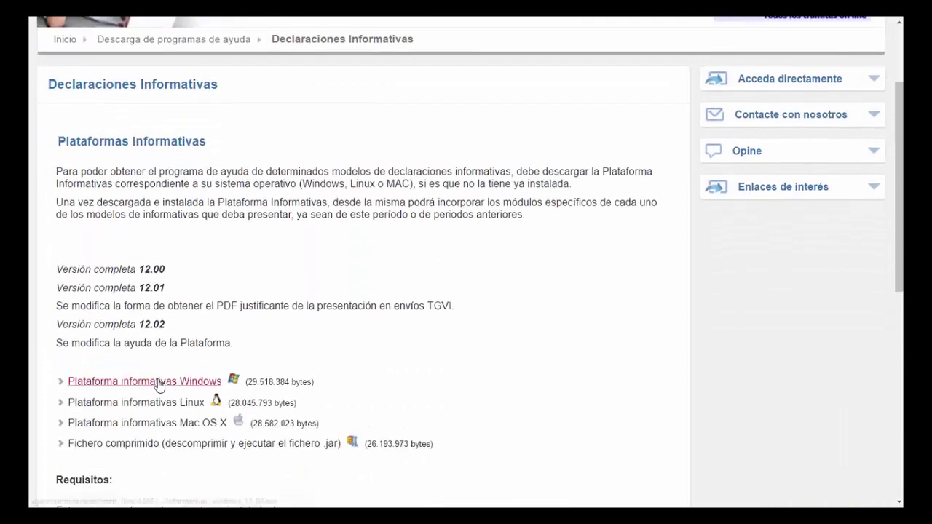
{"action": "left_click", "coordinate": [157, 384]}
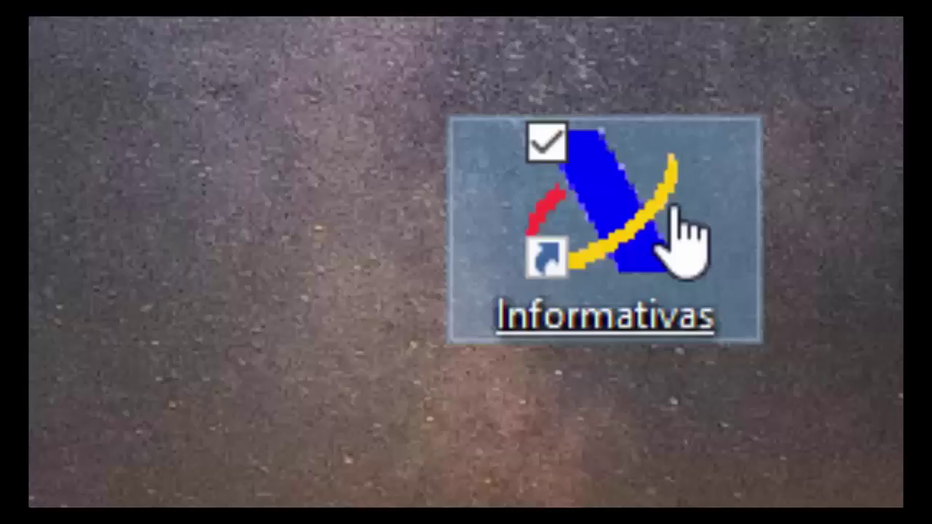
{"action": "left_click_drag", "start_coordinate": [357, 144], "coordinate": [500, 150]}
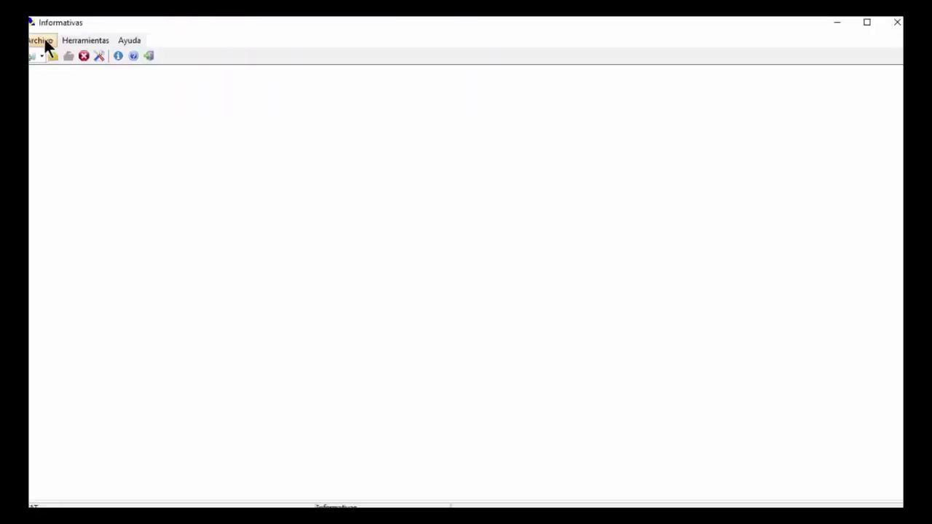
Open the installed model 190 for exercise 2016 through Archivo > Abrir modelo
{"action": "left_click", "coordinate": [45, 43]}
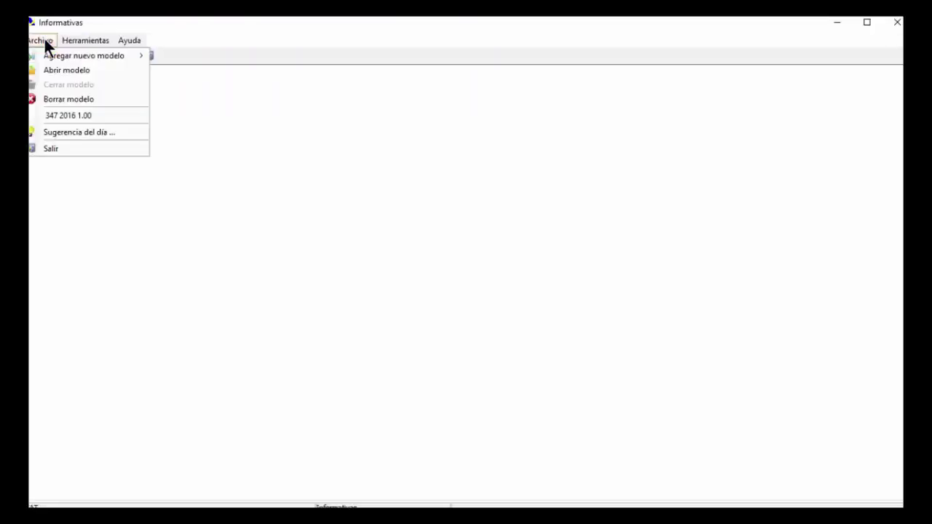
{"action": "mouse_move", "coordinate": [67, 59]}
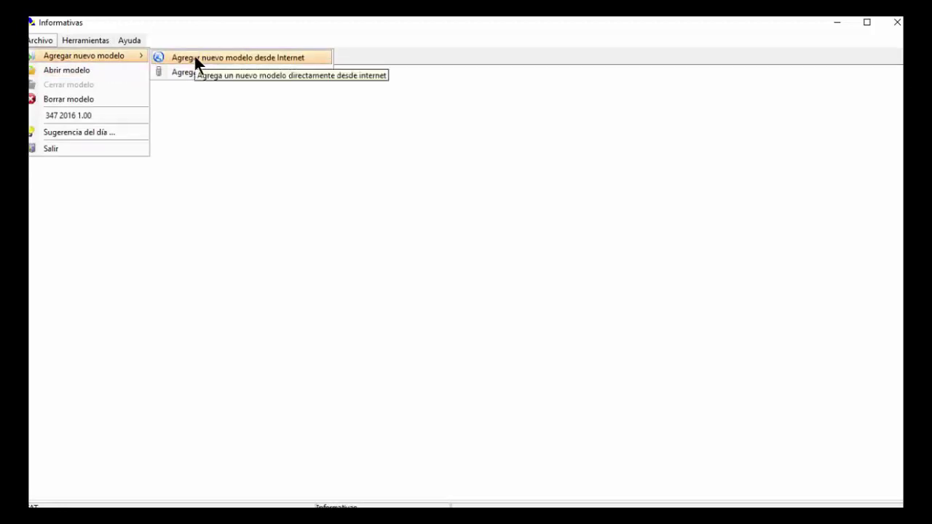
{"action": "left_click", "coordinate": [76, 69]}
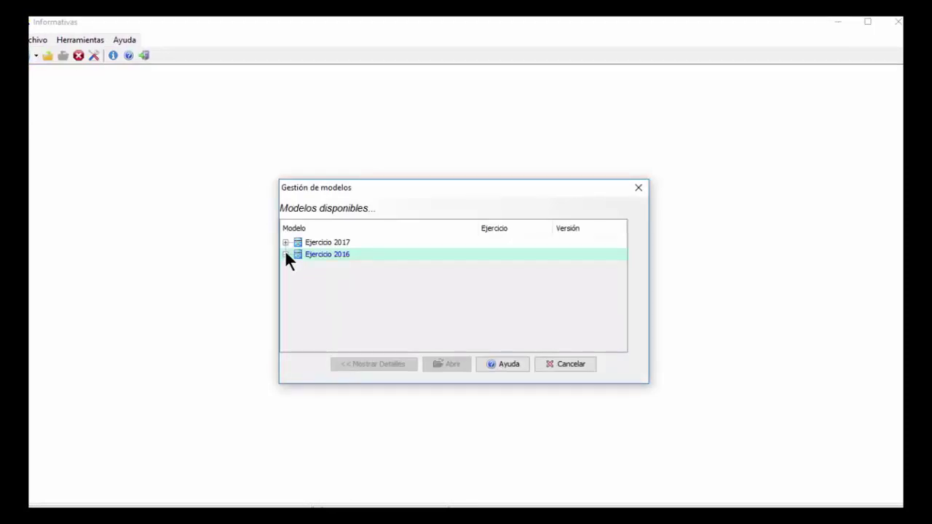
{"action": "left_click", "coordinate": [285, 254]}
{"action": "left_click", "coordinate": [285, 242]}
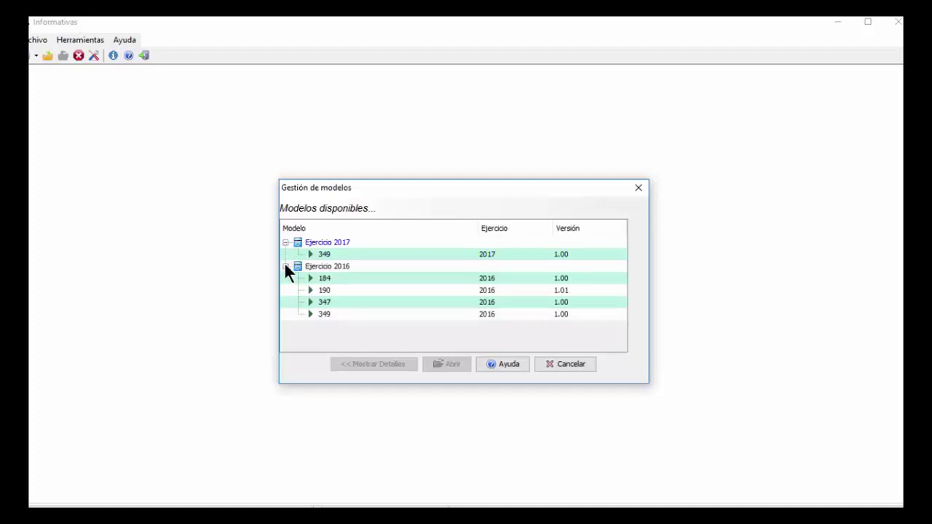
{"action": "left_click", "coordinate": [285, 266]}
{"action": "left_click", "coordinate": [286, 266]}
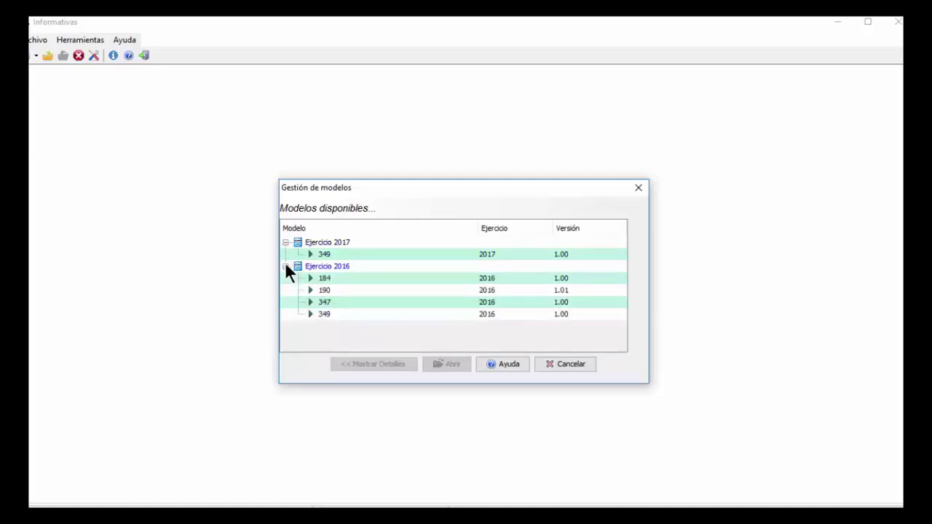
{"action": "left_click", "coordinate": [319, 289]}
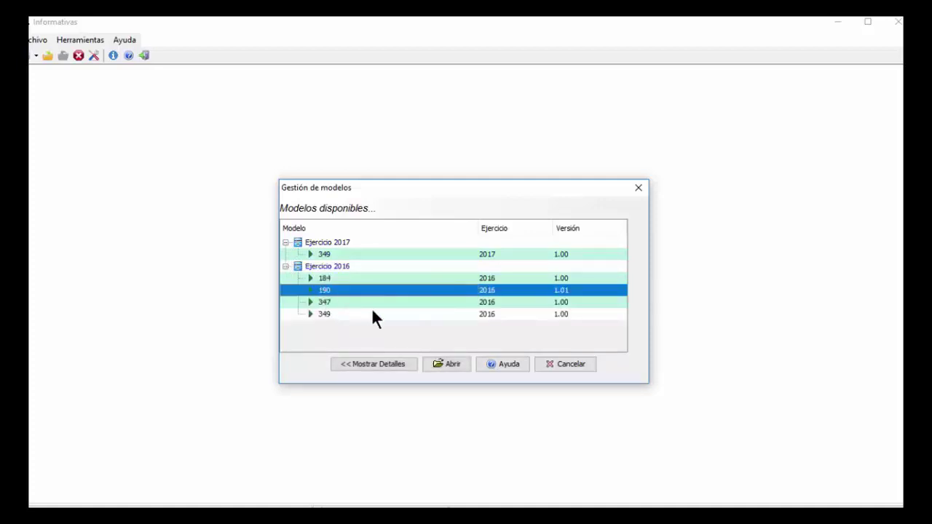
{"action": "left_click", "coordinate": [448, 364]}
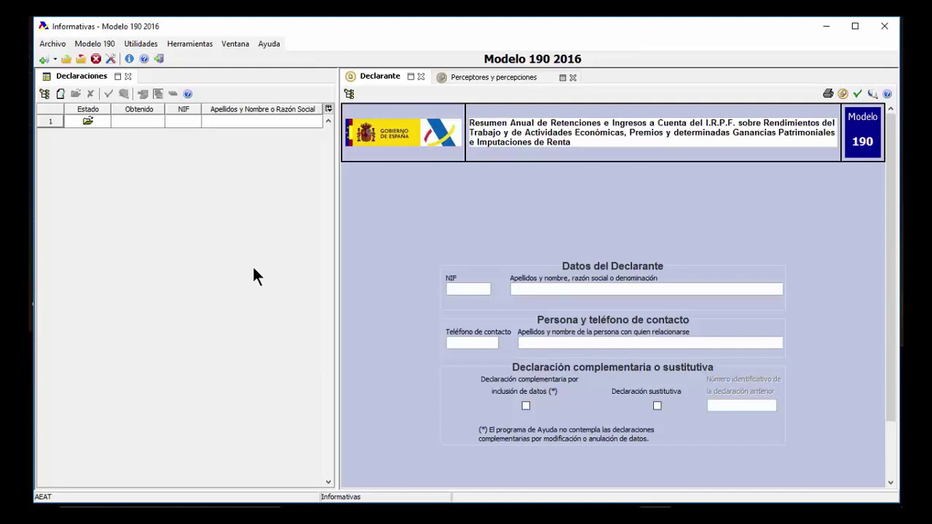
For declaration 1, enter the declarant's surname and name, contact phone and contact person, then show Perceptores y percepciones
{"action": "left_click", "coordinate": [89, 122]}
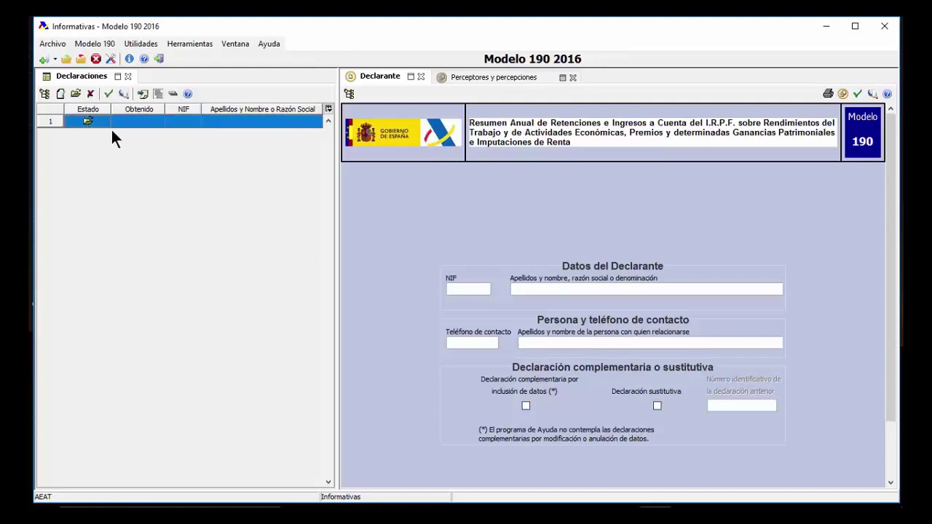
{"action": "left_click", "coordinate": [470, 289]}
{"action": "left_click", "coordinate": [532, 289]}
{"action": "left_click", "coordinate": [472, 341]}
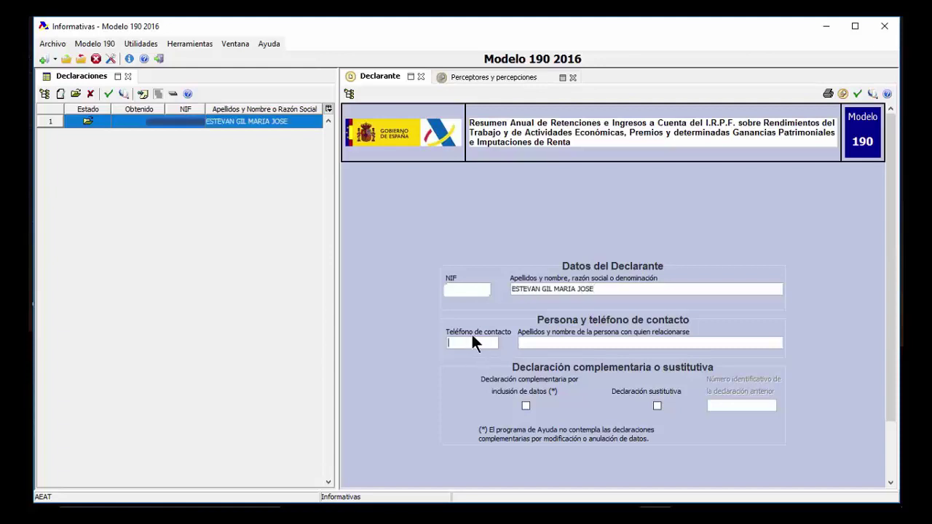
{"action": "type", "text": "6000000"}
{"action": "scroll", "coordinate": [526, 398], "scroll_direction": "down", "scroll_amount": 1}
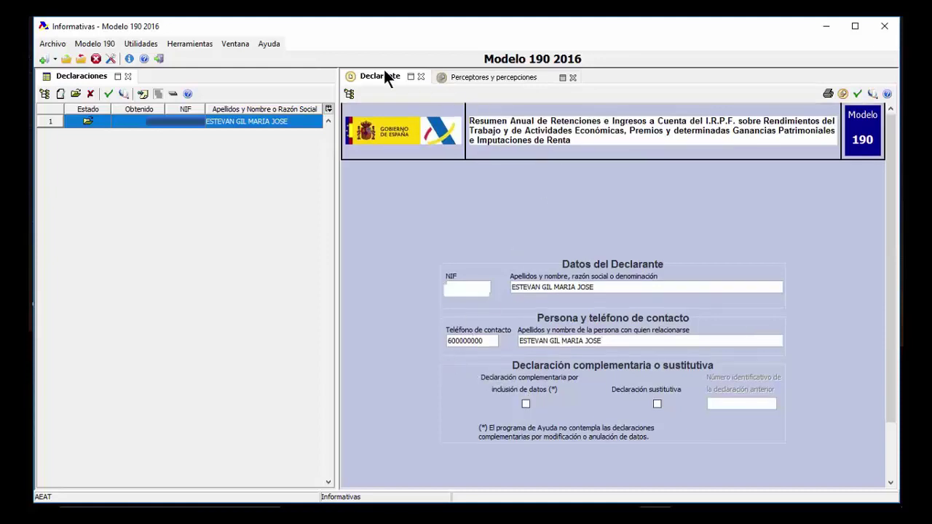
{"action": "left_click", "coordinate": [477, 75]}
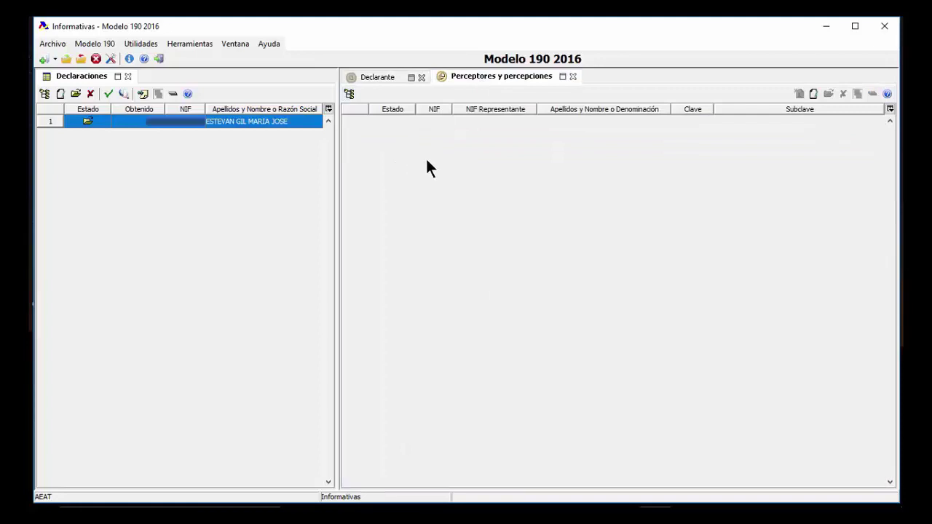
Add a new perceptor with the recipient's full name, province ALICANTE/ALACANT and Clave A for employees
{"action": "left_click", "coordinate": [814, 93]}
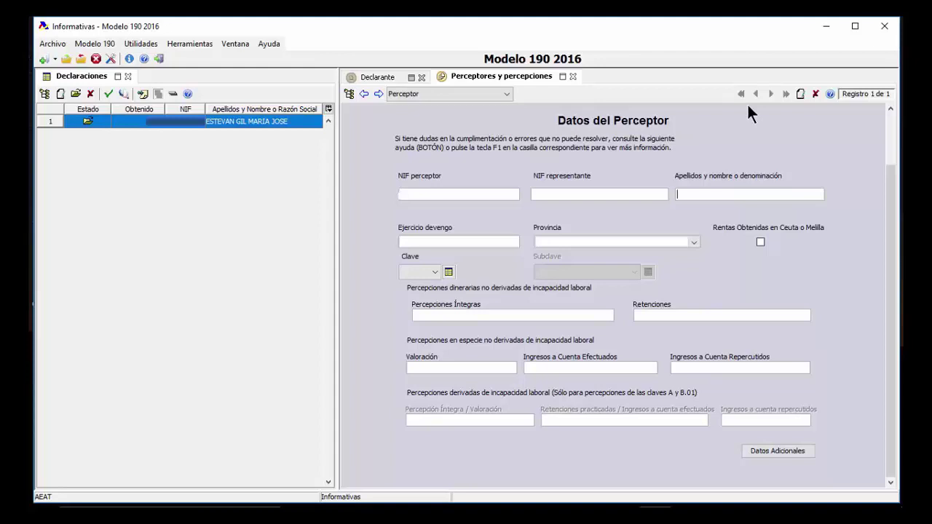
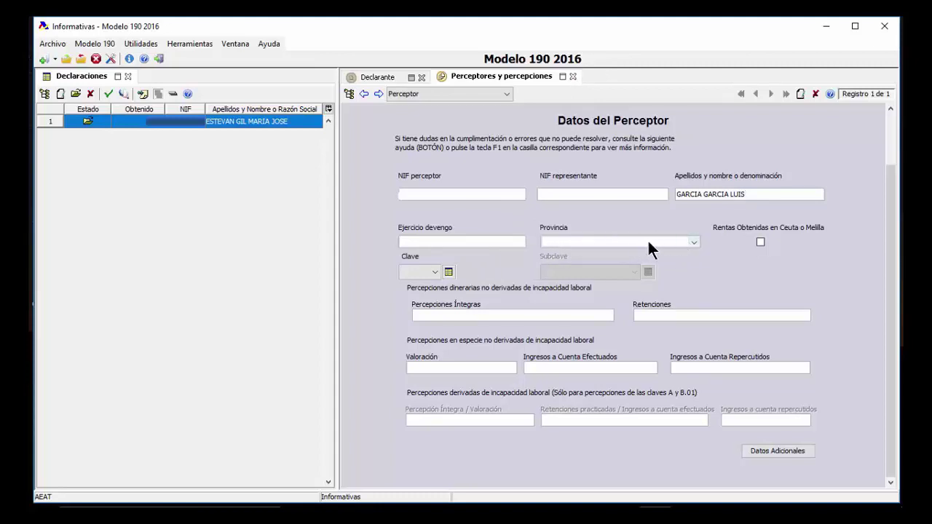
{"action": "left_click", "coordinate": [689, 241]}
{"action": "left_click", "coordinate": [639, 284]}
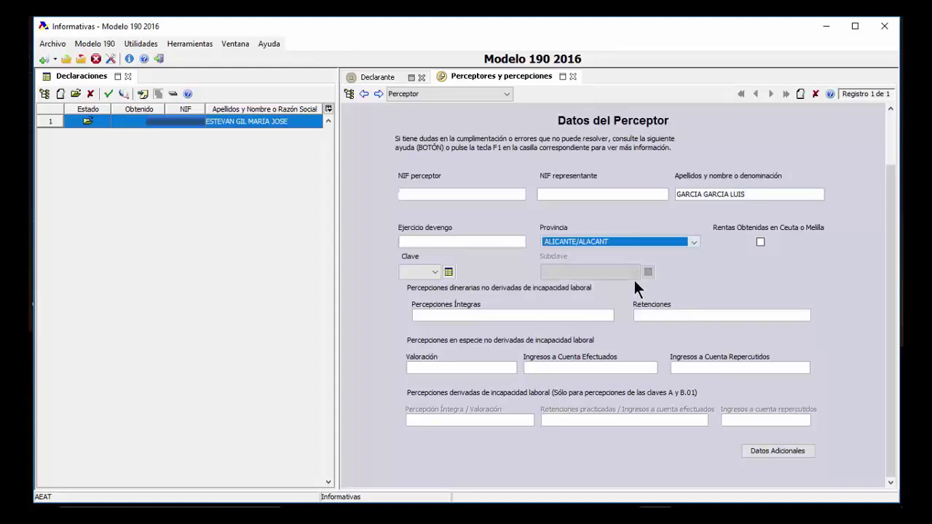
{"action": "left_click", "coordinate": [450, 272]}
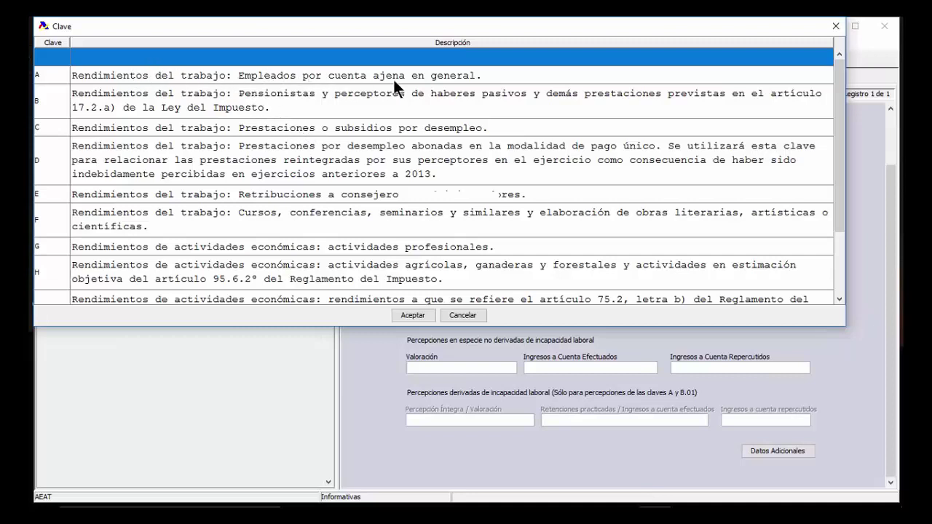
{"action": "key", "text": "Down"}
{"action": "left_click", "coordinate": [413, 315]}
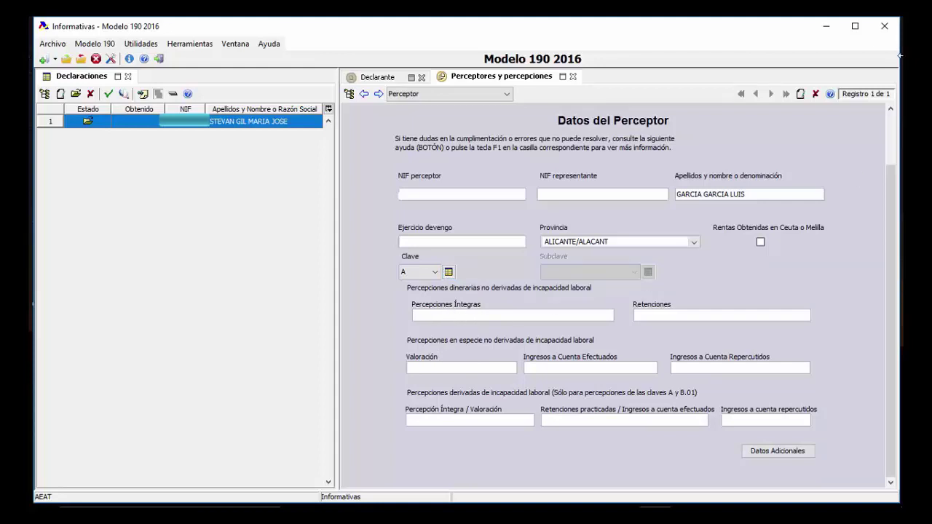
Enter 12000 as Percepciones Íntegras and 1100 as Retenciones for the first perceptor
{"action": "type", "text": "12000"}
{"action": "key", "text": "Tab"}
{"action": "type", "text": "1100"}
{"action": "left_click", "coordinate": [461, 370]}
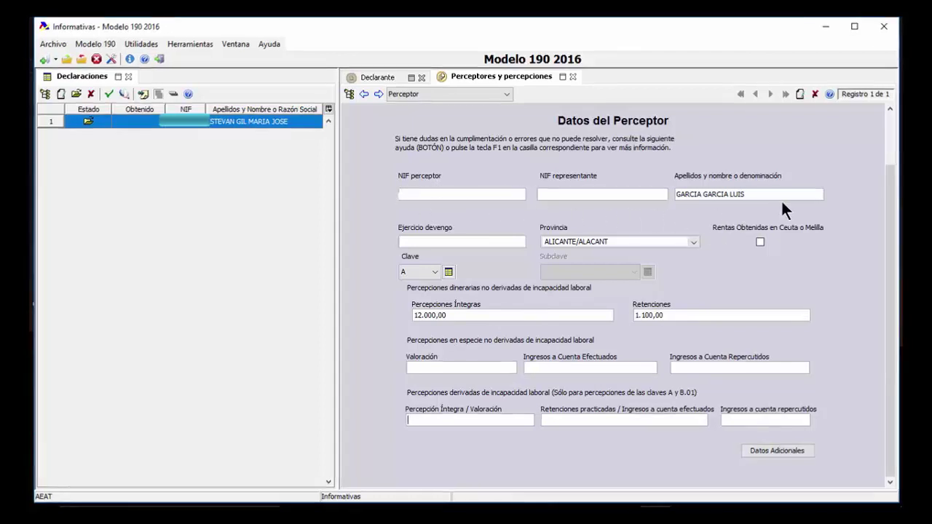
On the perceptor's additional data, enter the year of birth and initially set family situation 3
{"action": "left_click", "coordinate": [766, 448]}
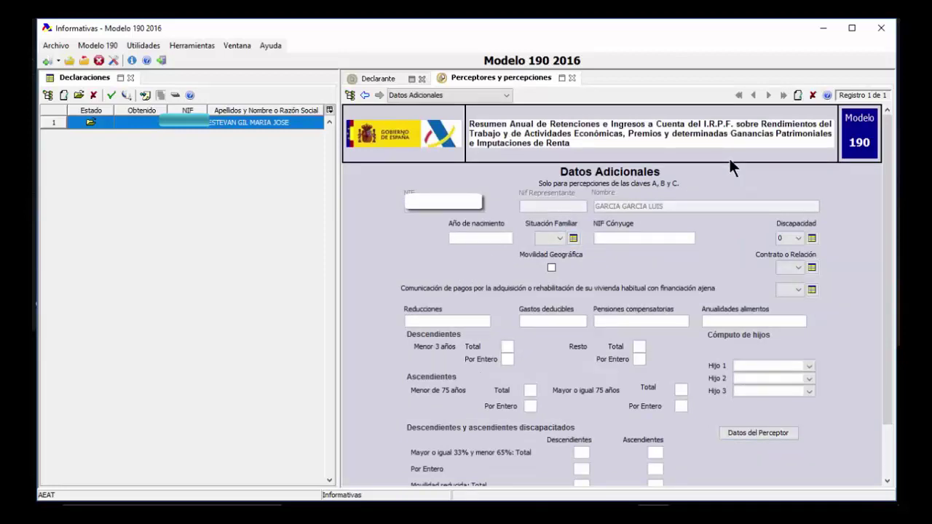
{"action": "type", "text": "1988"}
{"action": "left_click", "coordinate": [573, 238]}
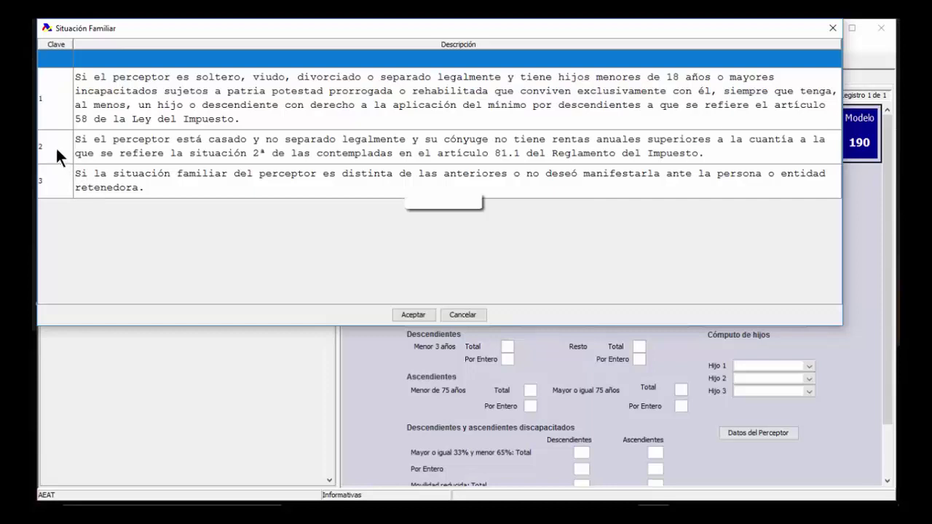
{"action": "left_click", "coordinate": [60, 114]}
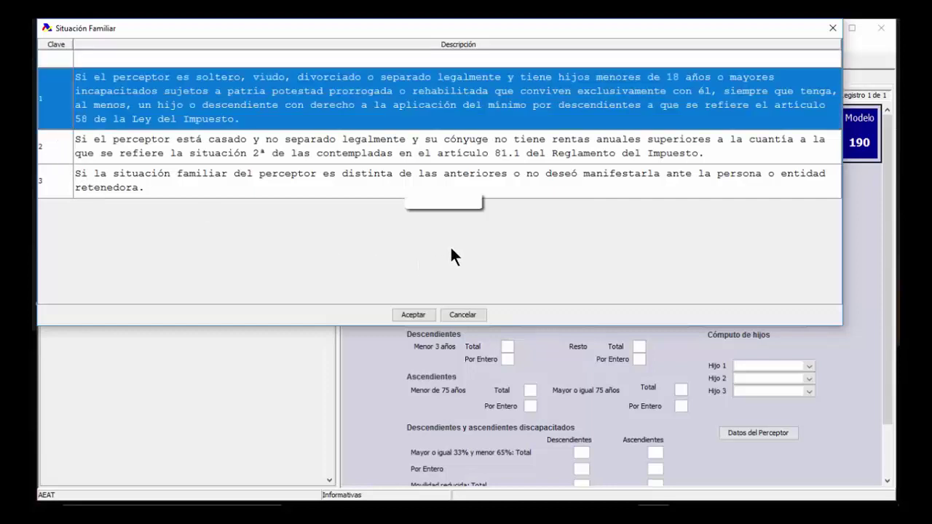
{"action": "key", "text": "Down"}
{"action": "key", "text": "Down"}
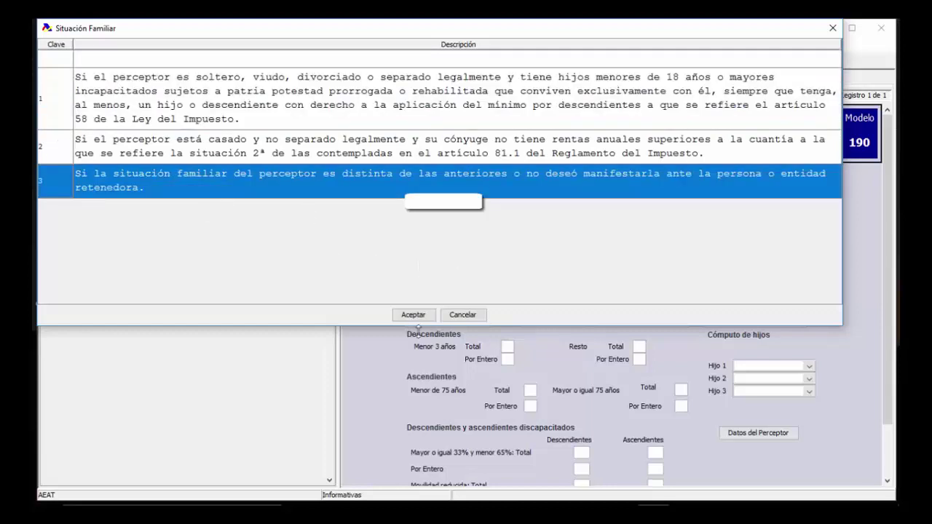
{"action": "left_click", "coordinate": [412, 314]}
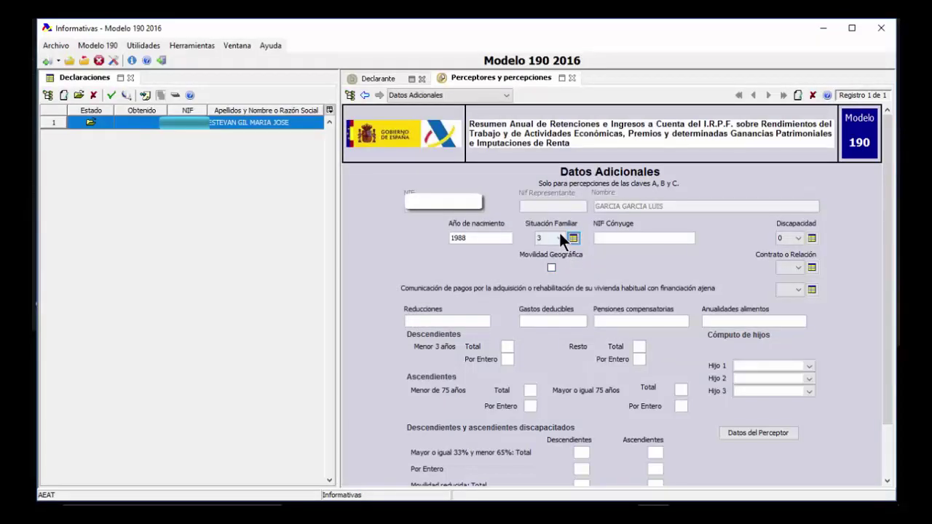
Change the Situación Familiar to 1, checking the family situation code descriptions
{"action": "left_click", "coordinate": [560, 239]}
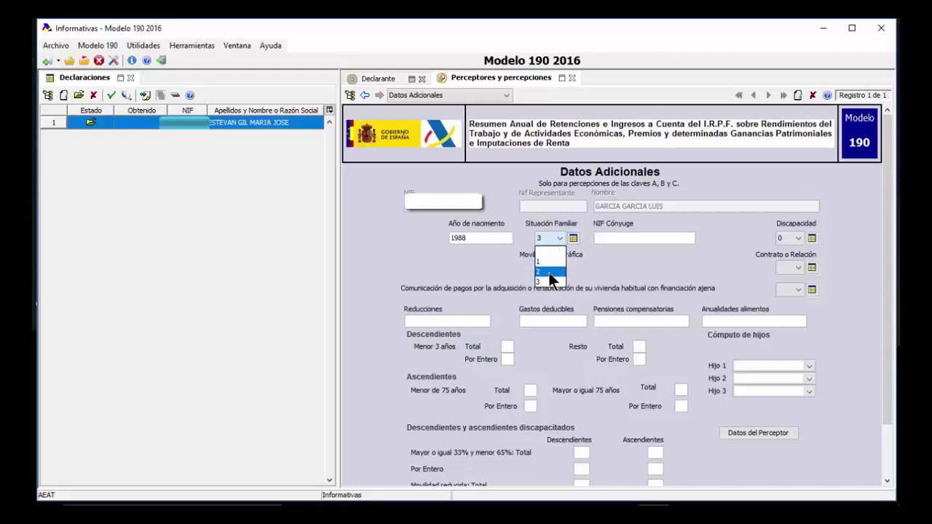
{"action": "left_click", "coordinate": [549, 272]}
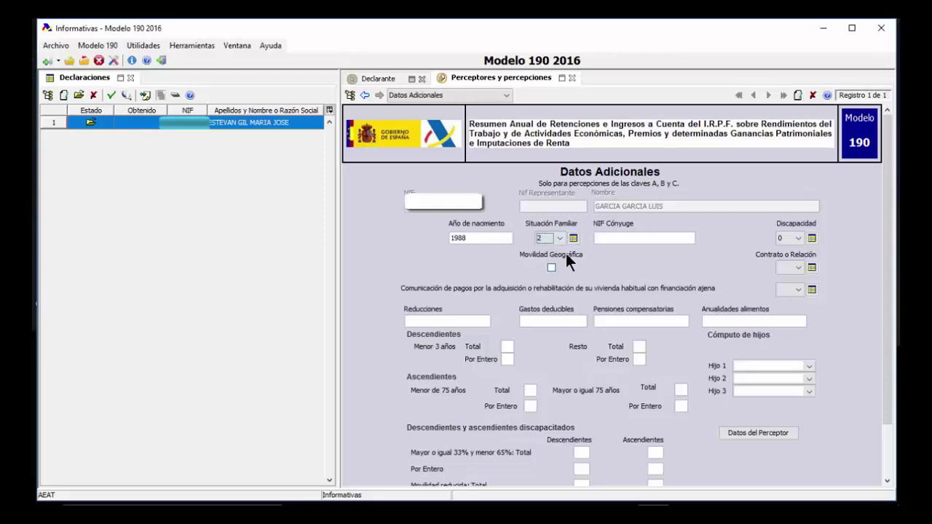
{"action": "left_click", "coordinate": [624, 239]}
{"action": "left_click", "coordinate": [557, 238]}
{"action": "left_click", "coordinate": [546, 261]}
{"action": "left_click", "coordinate": [558, 240]}
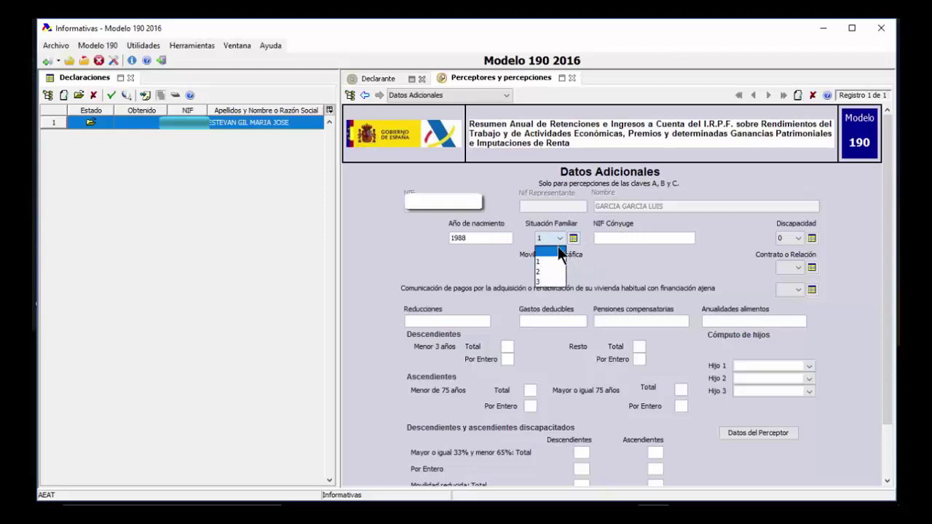
{"action": "left_click", "coordinate": [574, 238]}
{"action": "left_click", "coordinate": [575, 238]}
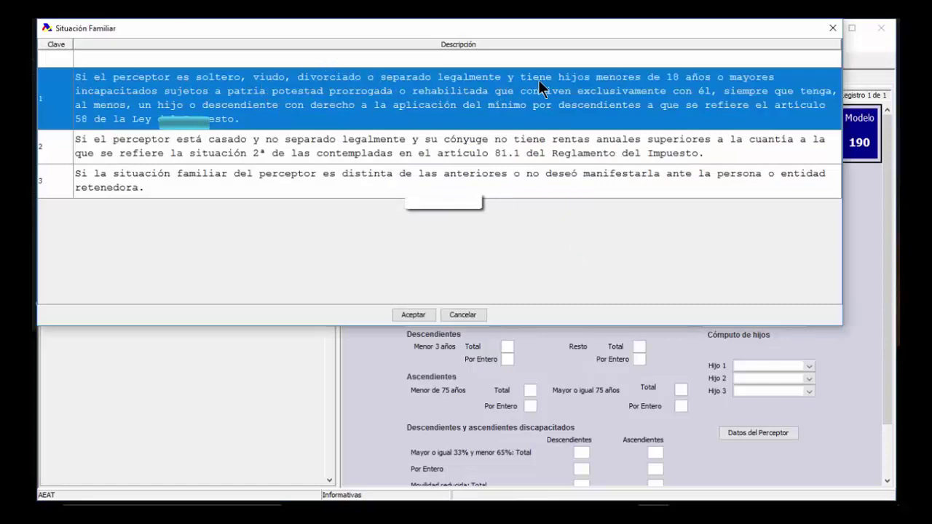
{"action": "left_click", "coordinate": [833, 28]}
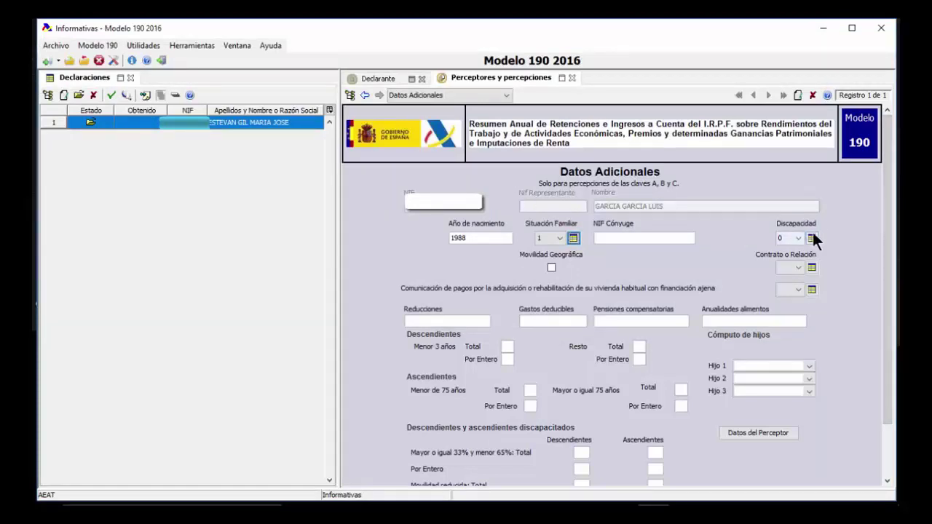
Show the descriptions of the Contrato o Relación codes
{"action": "left_click", "coordinate": [800, 265]}
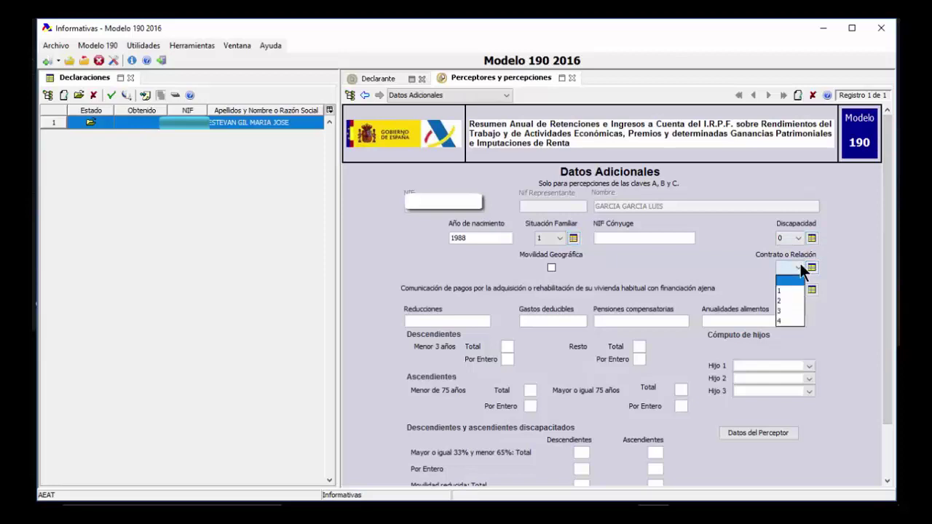
{"action": "left_click", "coordinate": [814, 268]}
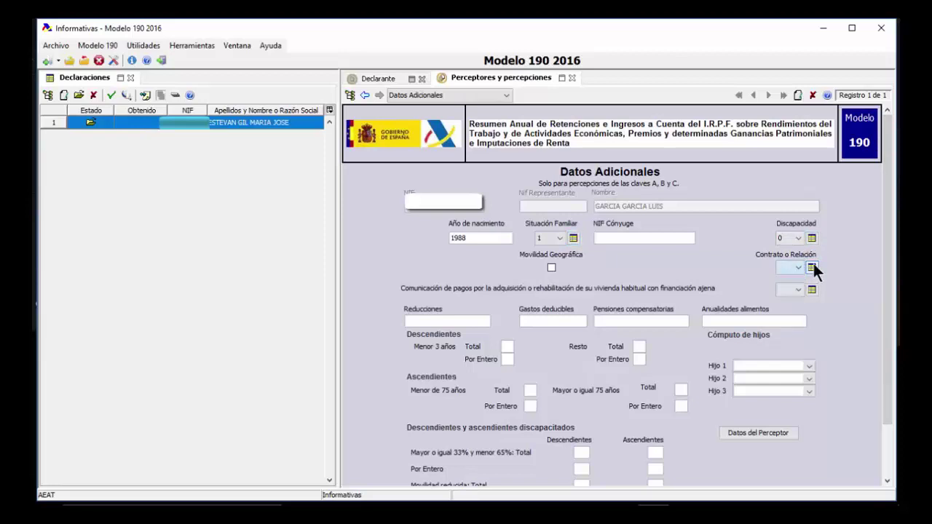
{"action": "left_click", "coordinate": [812, 267]}
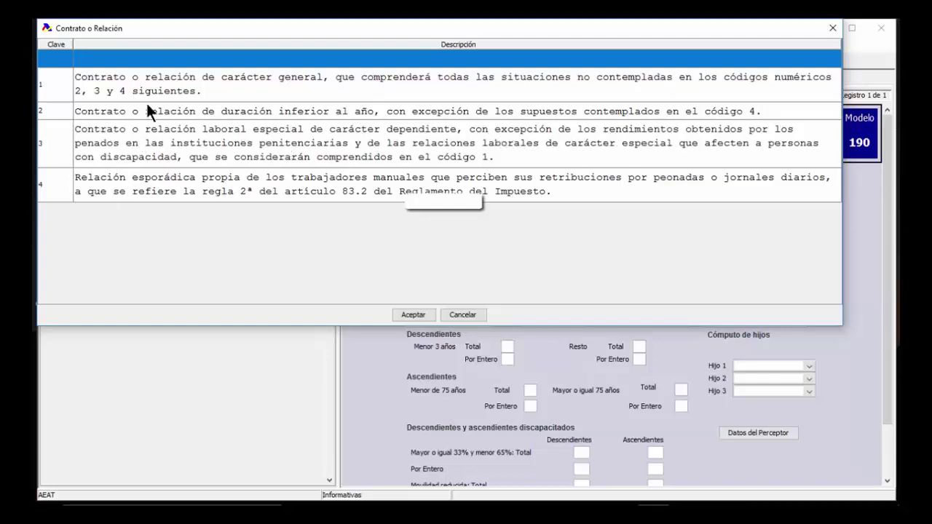
Choose code 1, the general contract, for Contrato o Relación after reviewing the code list
{"action": "left_click", "coordinate": [136, 82]}
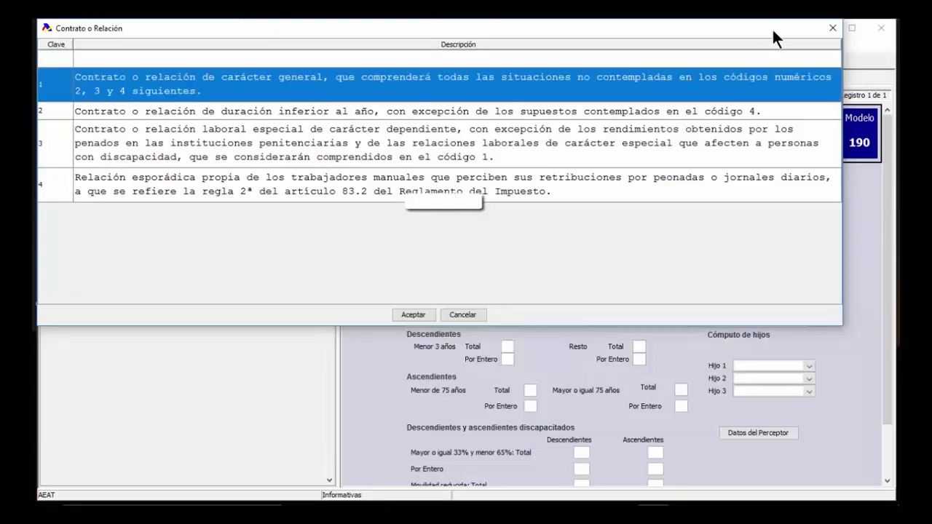
{"action": "left_click", "coordinate": [832, 29]}
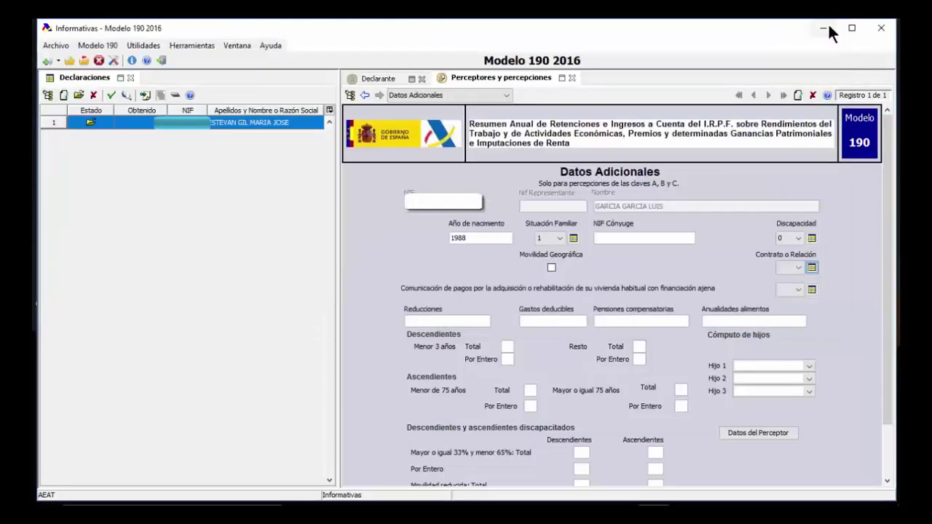
{"action": "left_click", "coordinate": [798, 268]}
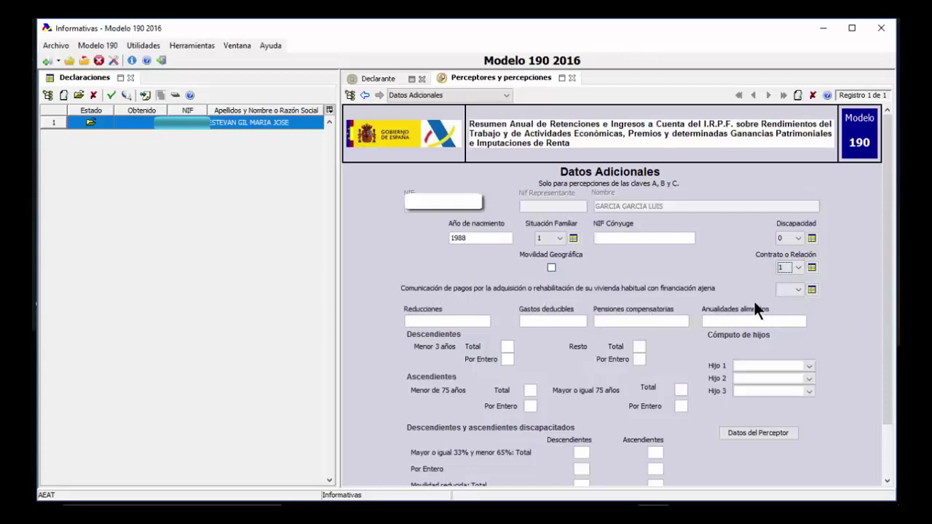
Pick code 0 for the housing-acquisition financing payments communication from its code dialog
{"action": "left_click", "coordinate": [801, 290]}
{"action": "left_click", "coordinate": [812, 289]}
{"action": "left_click", "coordinate": [811, 288]}
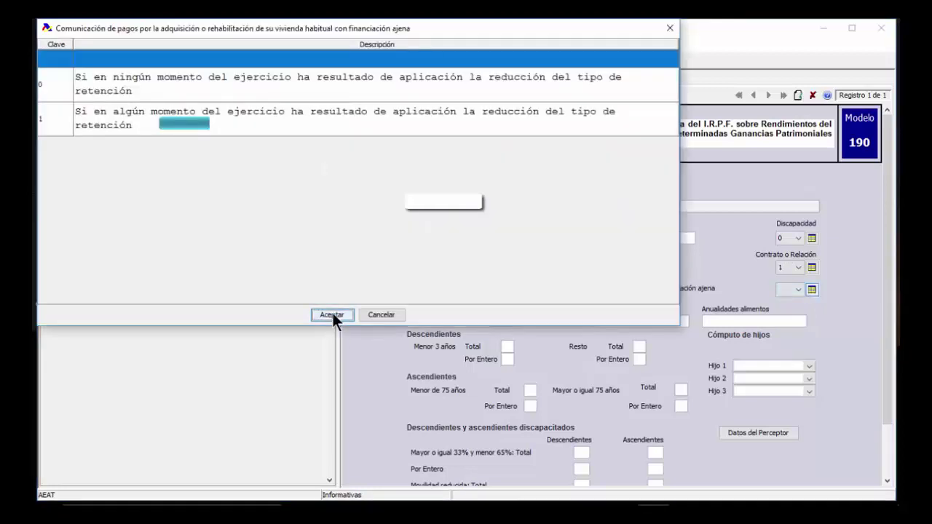
{"action": "left_click", "coordinate": [333, 315]}
{"action": "left_click", "coordinate": [811, 288]}
{"action": "double_click", "coordinate": [453, 89]}
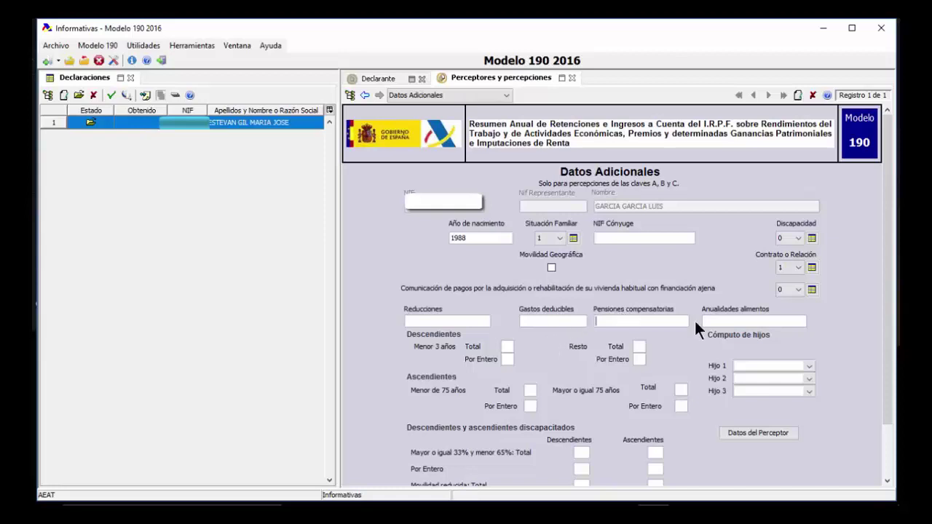
Enter 560 as the perceptor's Gastos deducibles
{"action": "left_click", "coordinate": [722, 321]}
{"action": "left_click", "coordinate": [538, 321]}
{"action": "type", "text": "560"}
Count Hijo 1 por entero and enter 1 in both Resto Total and Resto Por Entero
{"action": "left_click", "coordinate": [808, 367]}
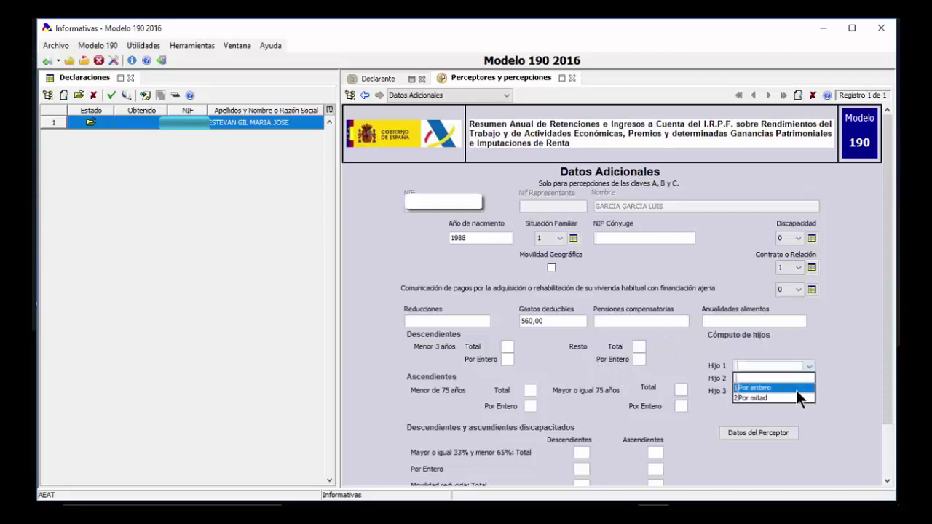
{"action": "left_click", "coordinate": [793, 388]}
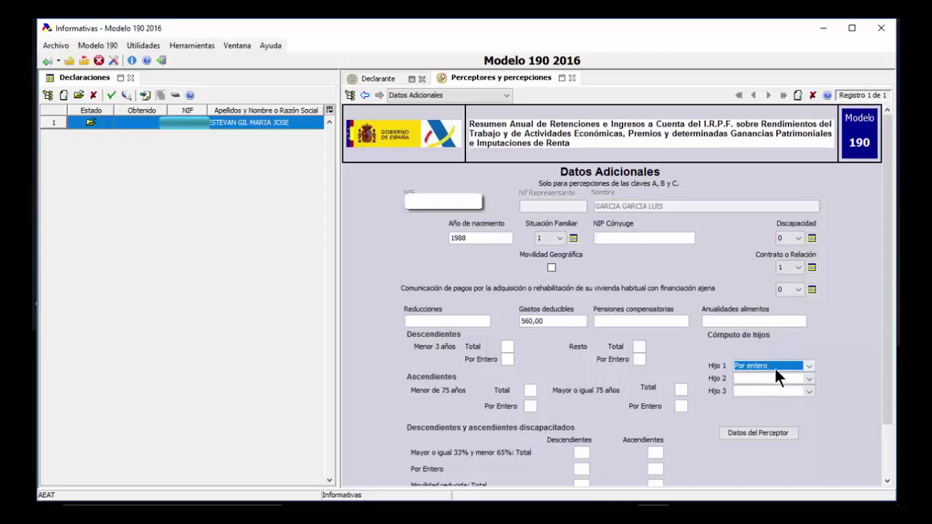
{"action": "left_click", "coordinate": [638, 347]}
{"action": "type", "text": "1"}
{"action": "left_click", "coordinate": [638, 359]}
{"action": "type", "text": "1"}
{"action": "scroll", "coordinate": [468, 381], "scroll_direction": "down", "scroll_amount": 1}
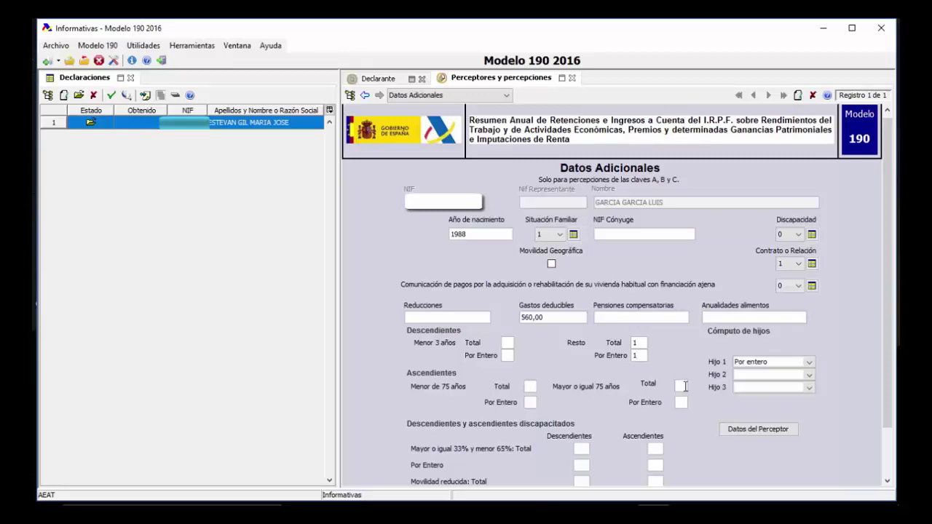
{"action": "scroll", "coordinate": [550, 409], "scroll_direction": "down", "scroll_amount": 1}
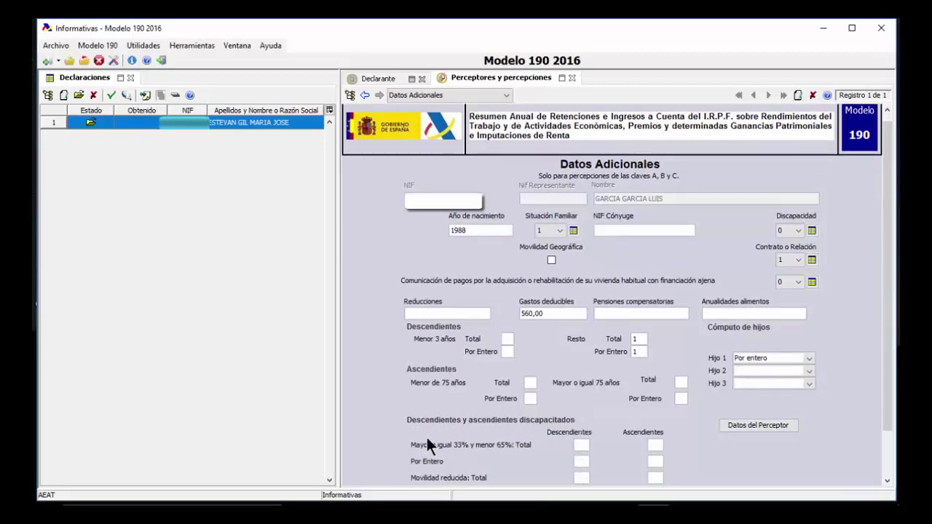
{"action": "scroll", "coordinate": [707, 426], "scroll_direction": "down", "scroll_amount": 3}
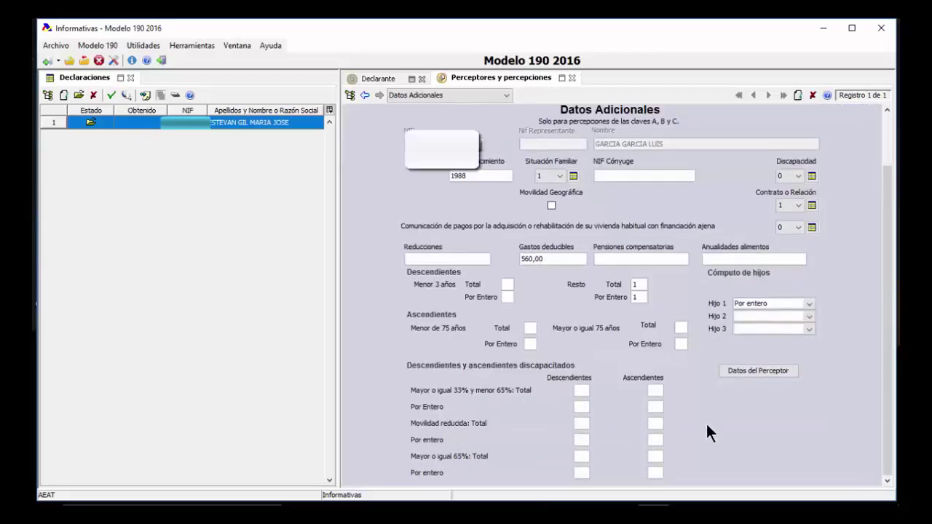
{"action": "scroll", "coordinate": [709, 429], "scroll_direction": "up", "scroll_amount": 1}
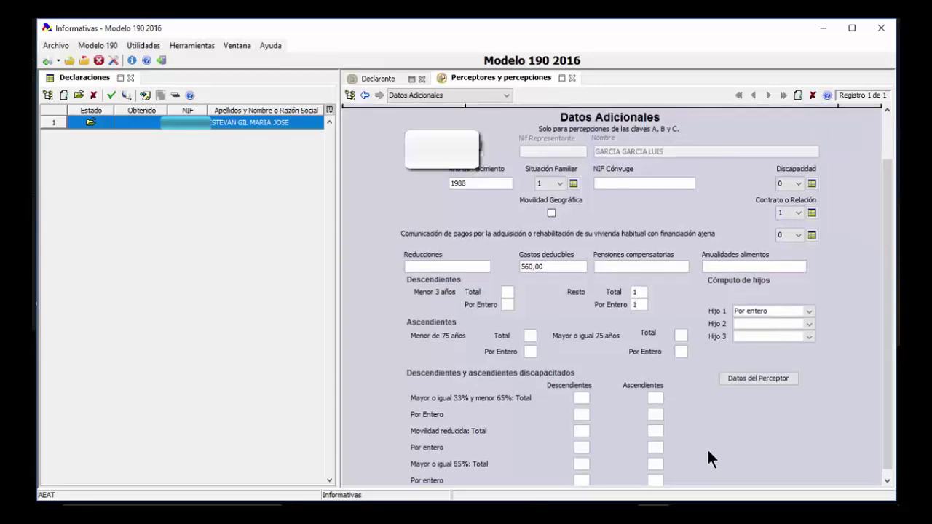
{"action": "scroll", "coordinate": [708, 450], "scroll_direction": "up", "scroll_amount": 1}
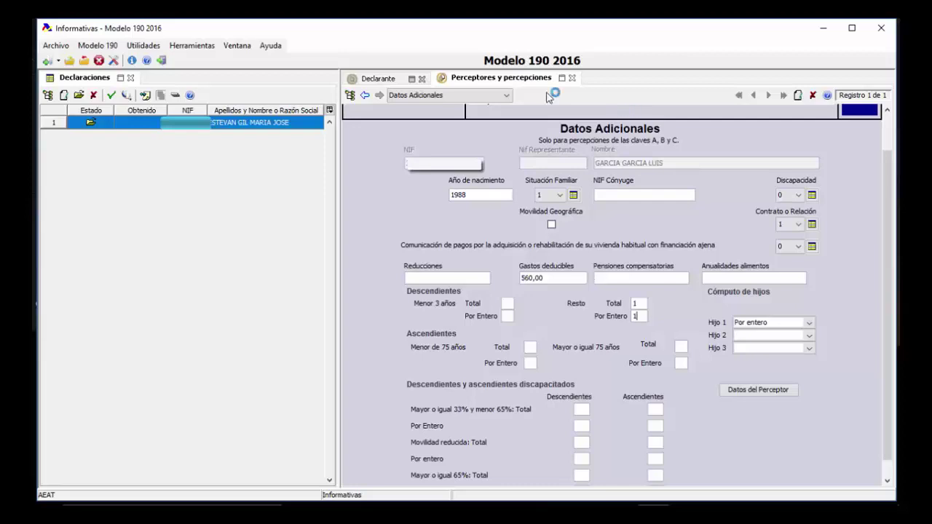
Start a second perceptor record and fill in the recipient's NIF and full name
{"action": "left_click", "coordinate": [798, 95]}
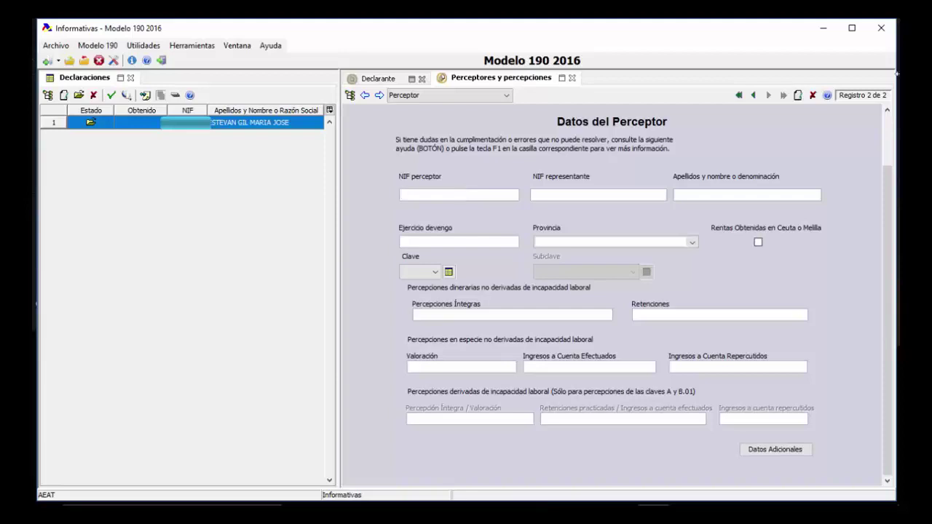
{"action": "type", "text": "22"}
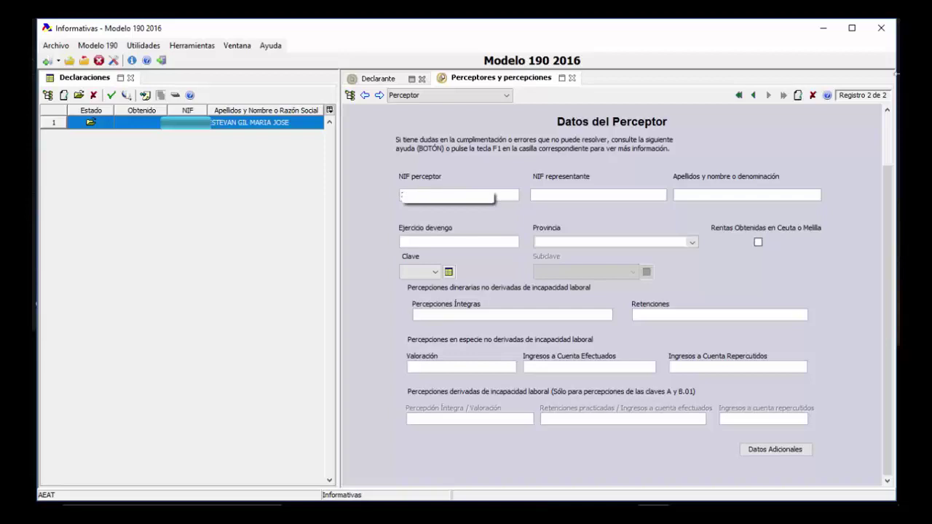
{"action": "key", "text": "Tab"}
{"action": "left_click", "coordinate": [691, 243]}
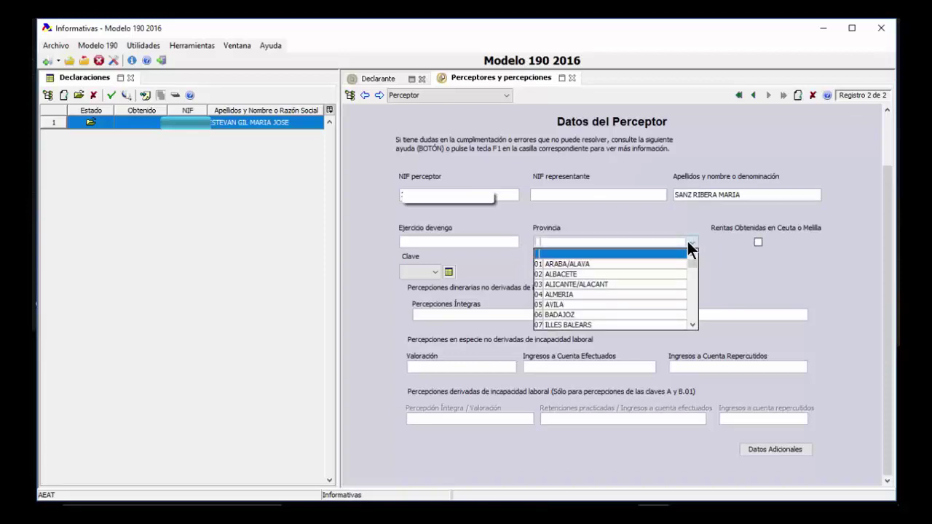
Set the province to ALICANTE/ALACANT and the income key to G (professional activities)
{"action": "left_click", "coordinate": [650, 284]}
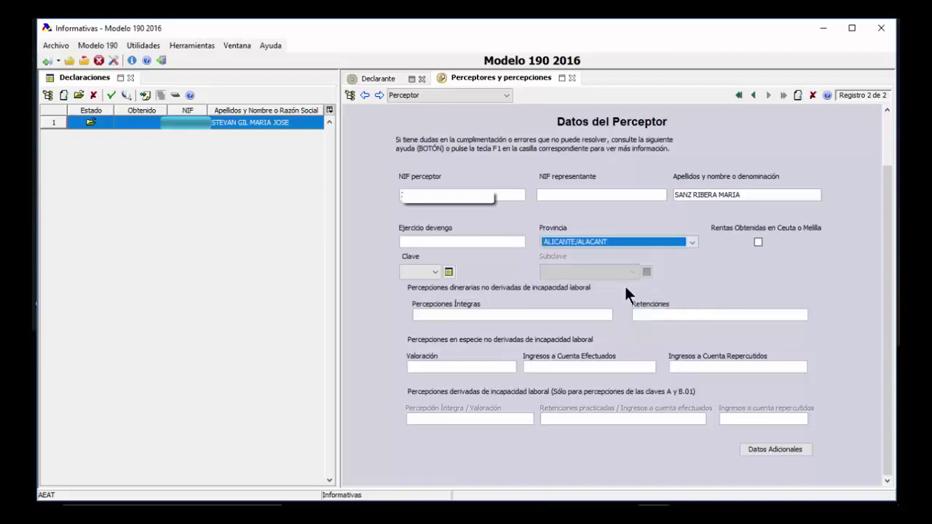
{"action": "left_click", "coordinate": [438, 268]}
{"action": "left_click", "coordinate": [447, 271]}
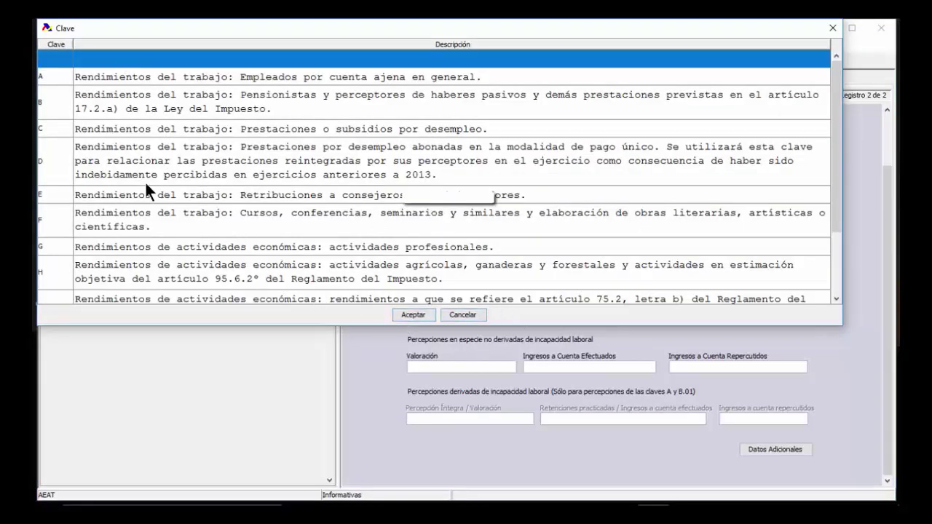
{"action": "scroll", "coordinate": [145, 182], "scroll_direction": "down", "scroll_amount": 5}
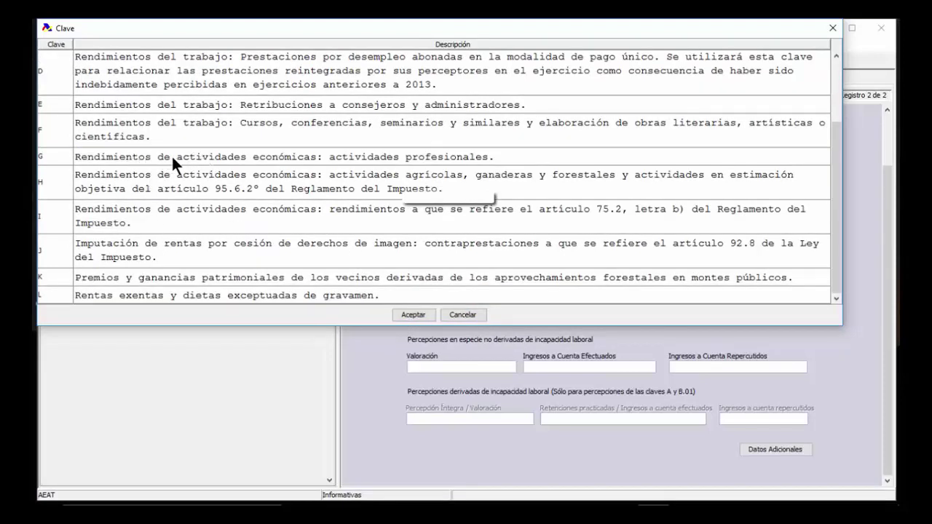
{"action": "left_click", "coordinate": [301, 158]}
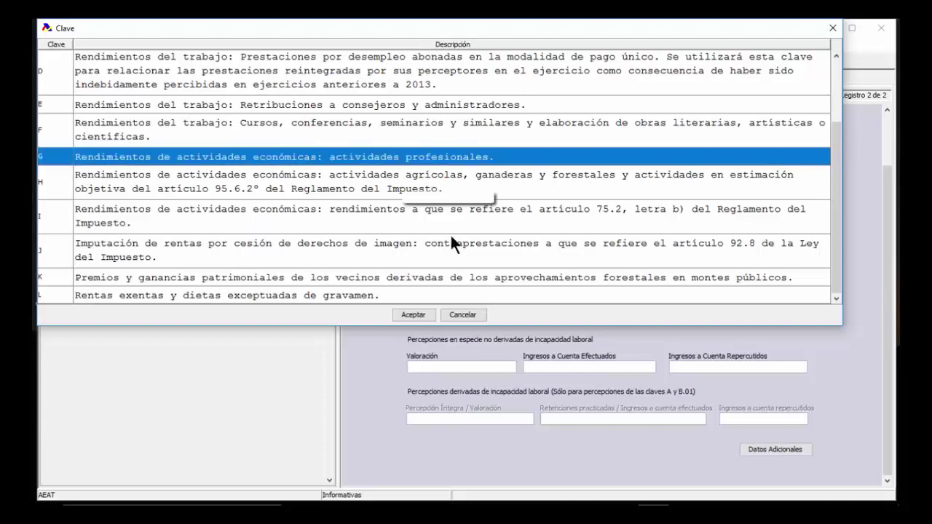
{"action": "left_click", "coordinate": [412, 315]}
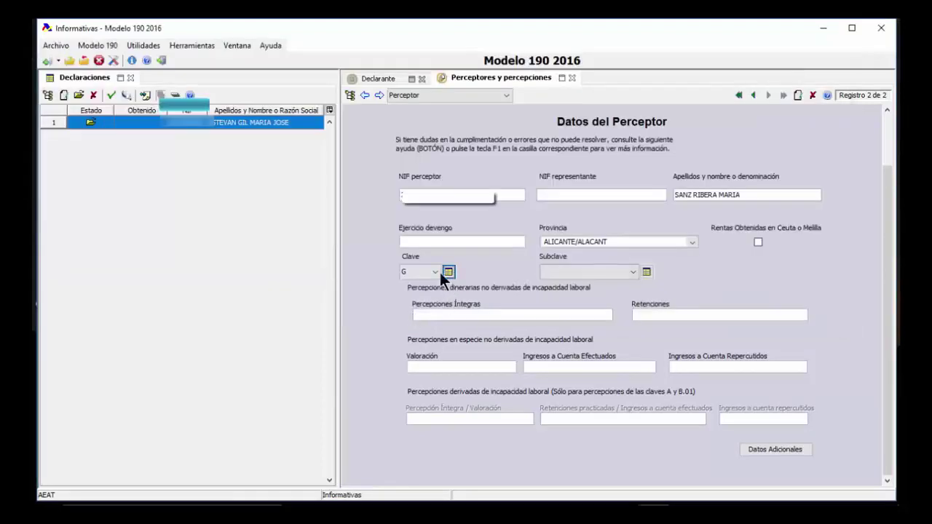
Set the perceptor's subkey to 01 from the subkey descriptions list
{"action": "left_click", "coordinate": [632, 274]}
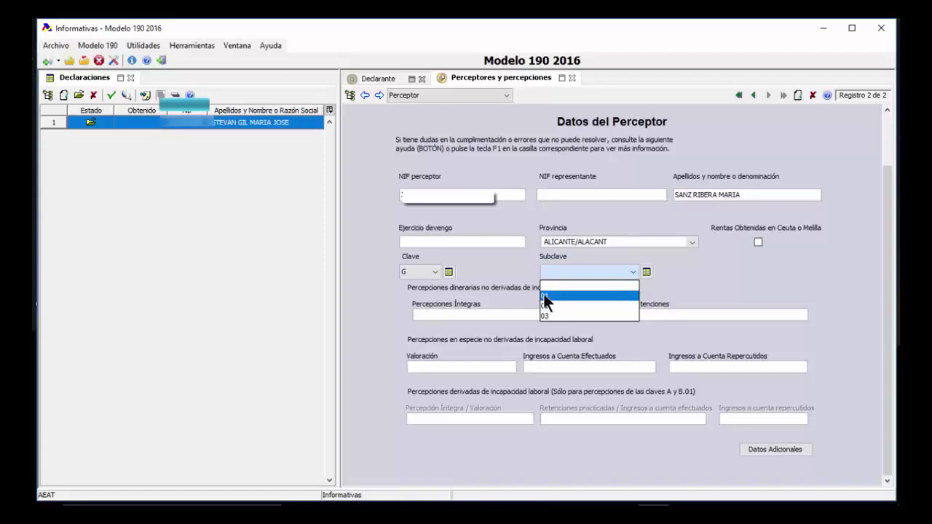
{"action": "left_click", "coordinate": [646, 271]}
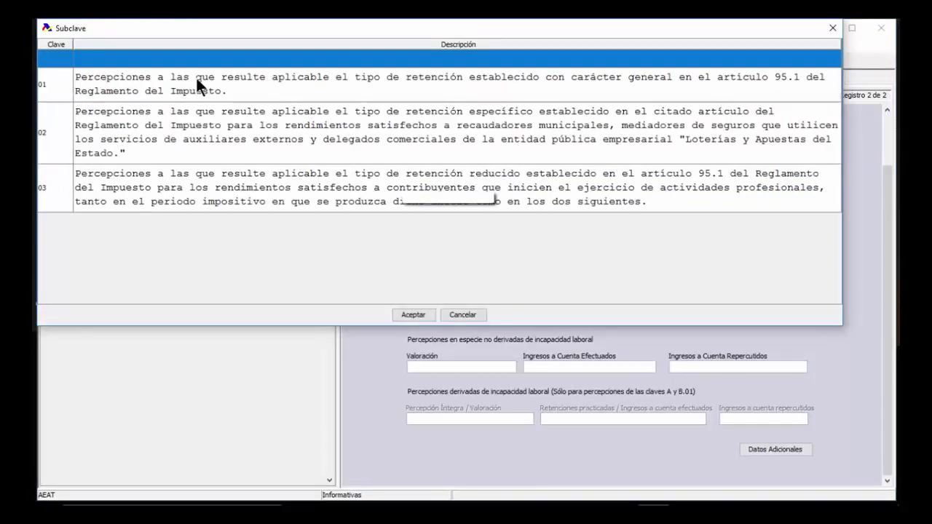
{"action": "double_click", "coordinate": [100, 80]}
{"action": "left_click", "coordinate": [632, 271]}
{"action": "left_click", "coordinate": [620, 295]}
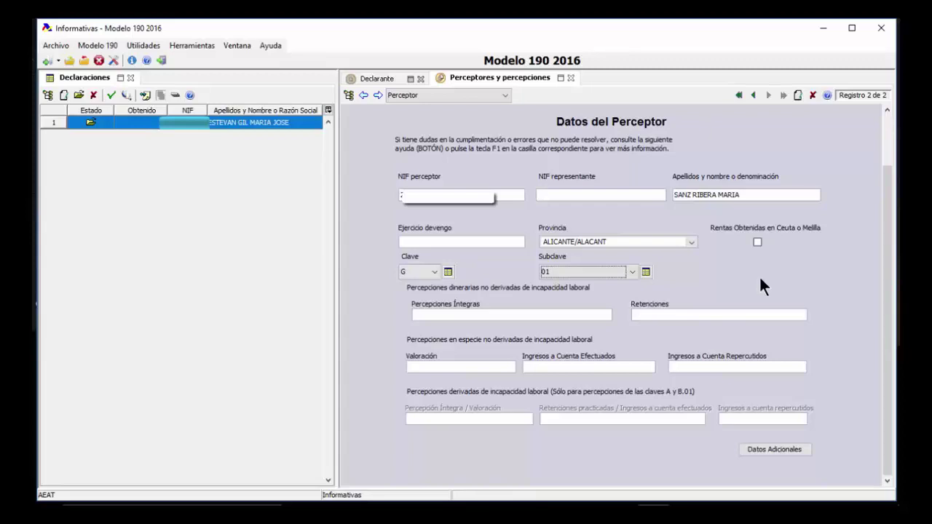
Enter 1000 as Percepciones Íntegras and 150 as Retenciones, then open Datos Adicionales
{"action": "left_click", "coordinate": [503, 318]}
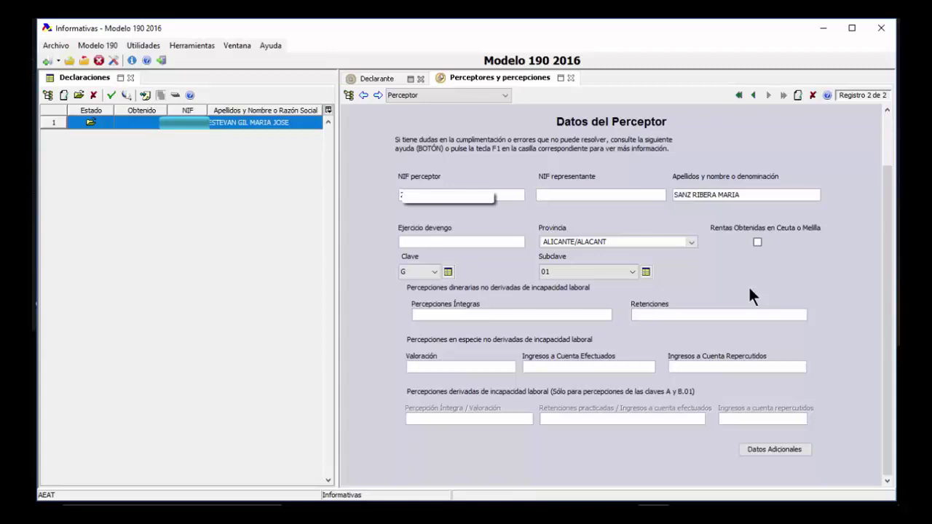
{"action": "type", "text": "1000"}
{"action": "key", "text": "Tab"}
{"action": "type", "text": "150"}
{"action": "left_click", "coordinate": [474, 367]}
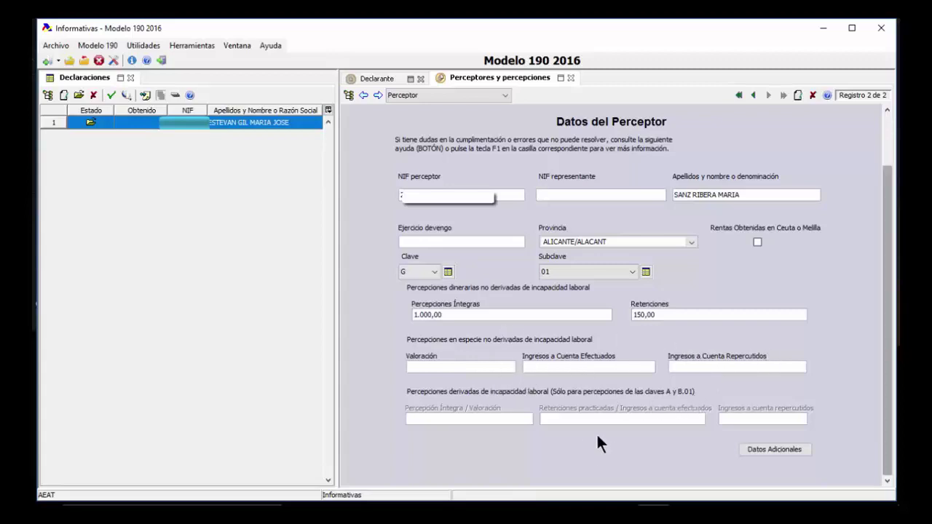
{"action": "left_click", "coordinate": [777, 449]}
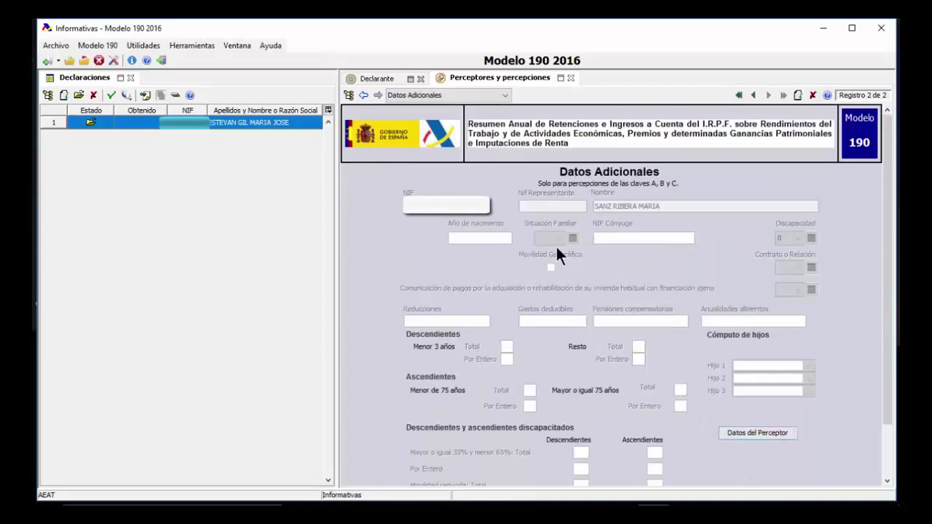
Scroll through the additional data, step back to the first perceptor, and return to Declarante
{"action": "scroll", "coordinate": [558, 243], "scroll_direction": "down", "scroll_amount": 1}
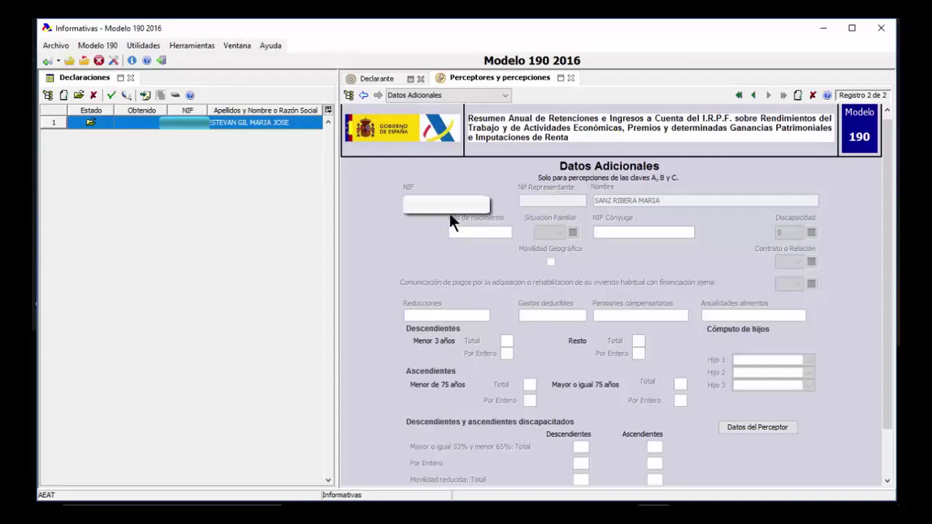
{"action": "scroll", "coordinate": [671, 421], "scroll_direction": "down", "scroll_amount": 1}
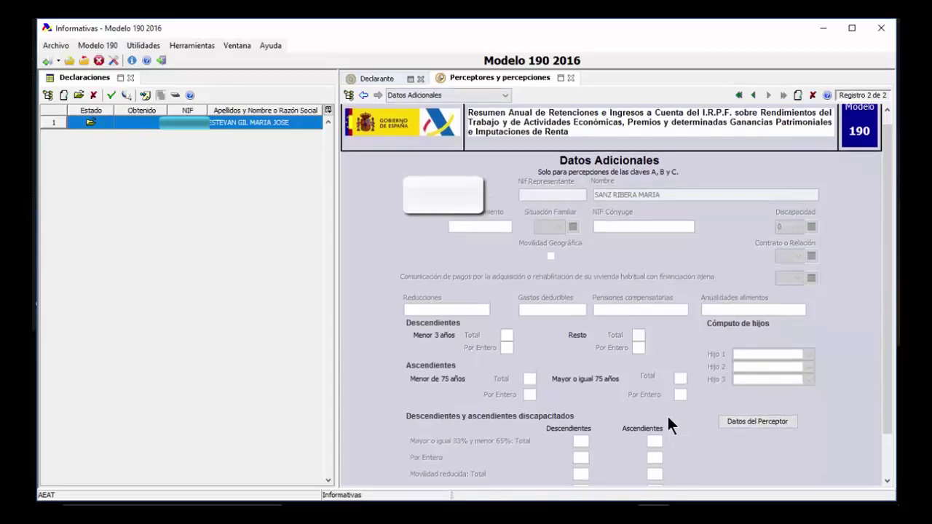
{"action": "scroll", "coordinate": [639, 415], "scroll_direction": "down", "scroll_amount": 1}
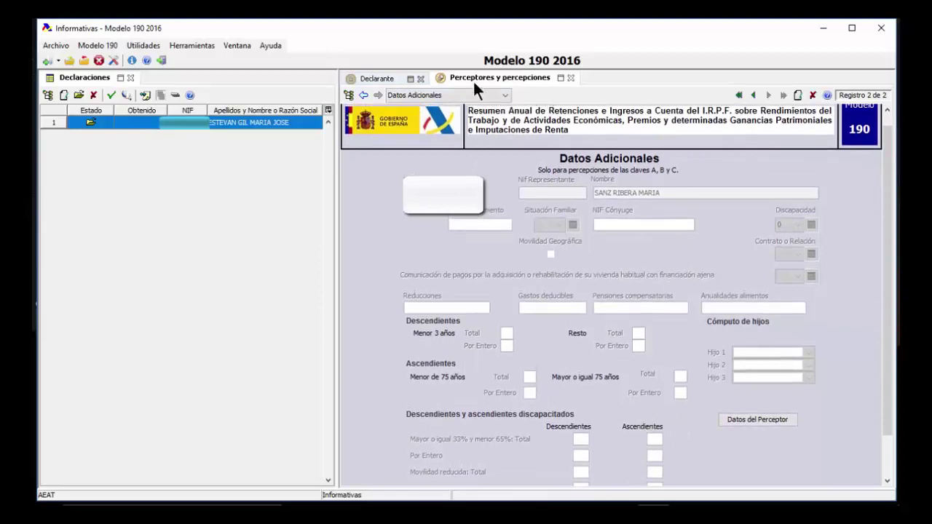
{"action": "left_click", "coordinate": [754, 96]}
{"action": "left_click", "coordinate": [774, 449]}
Validate the whole declaration from the Declarante page, getting no errors reported
{"action": "left_click", "coordinate": [377, 78]}
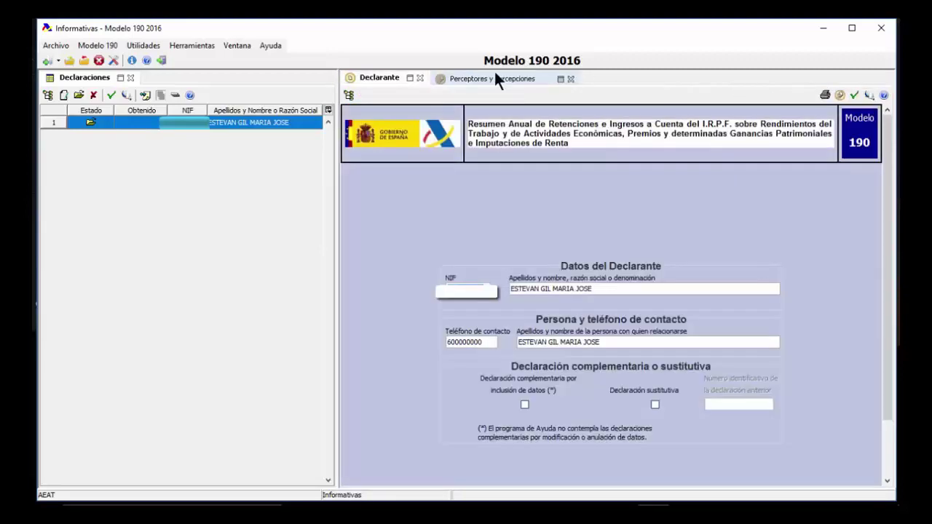
{"action": "left_click", "coordinate": [500, 77]}
{"action": "left_click", "coordinate": [378, 82]}
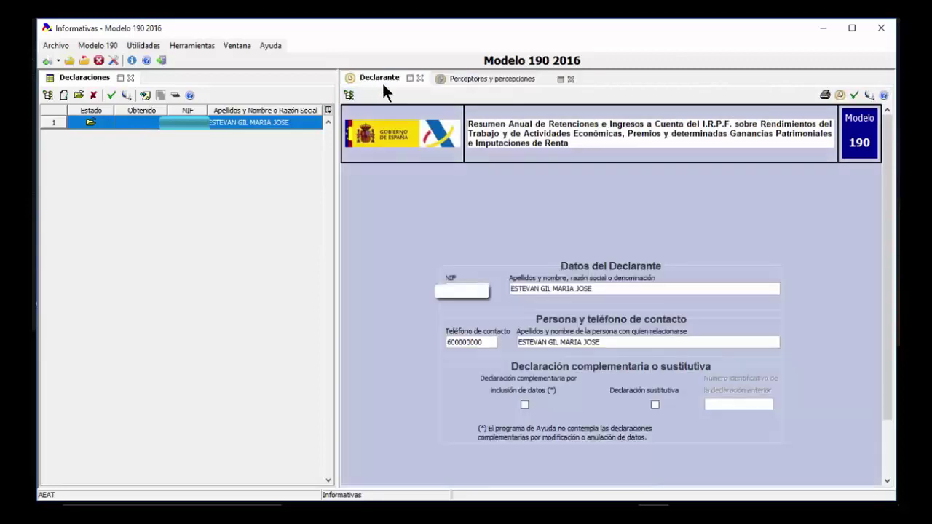
{"action": "left_click", "coordinate": [110, 95]}
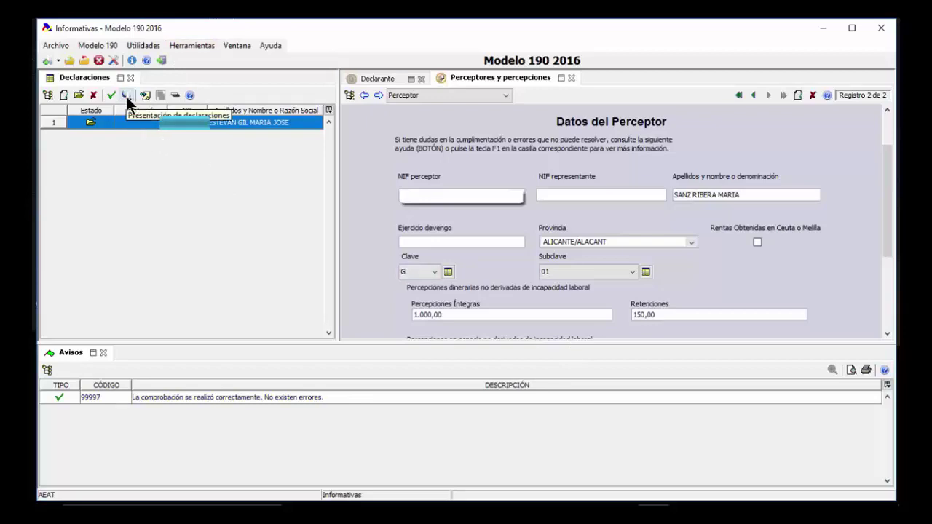
Step through the submission wizard choosing Cl@ve PIN, then close it without generating a file
{"action": "left_click", "coordinate": [126, 94]}
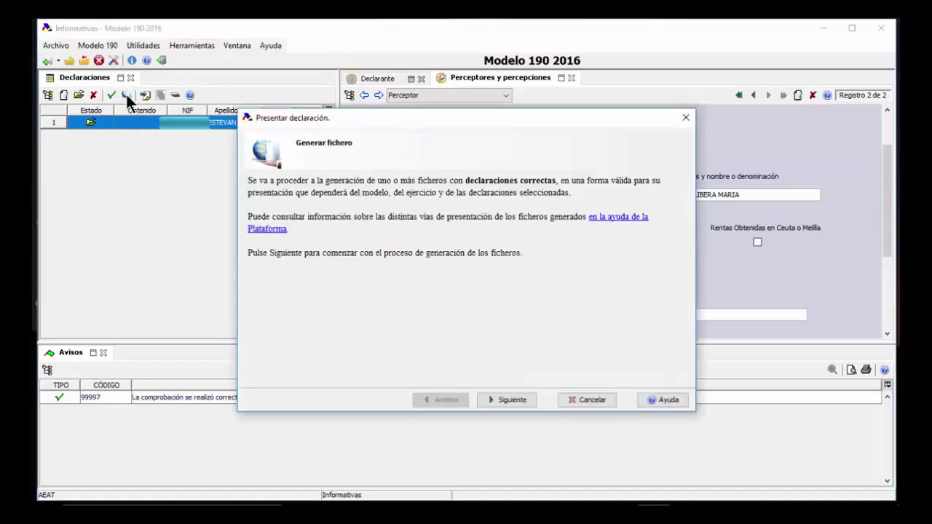
{"action": "left_click", "coordinate": [514, 400]}
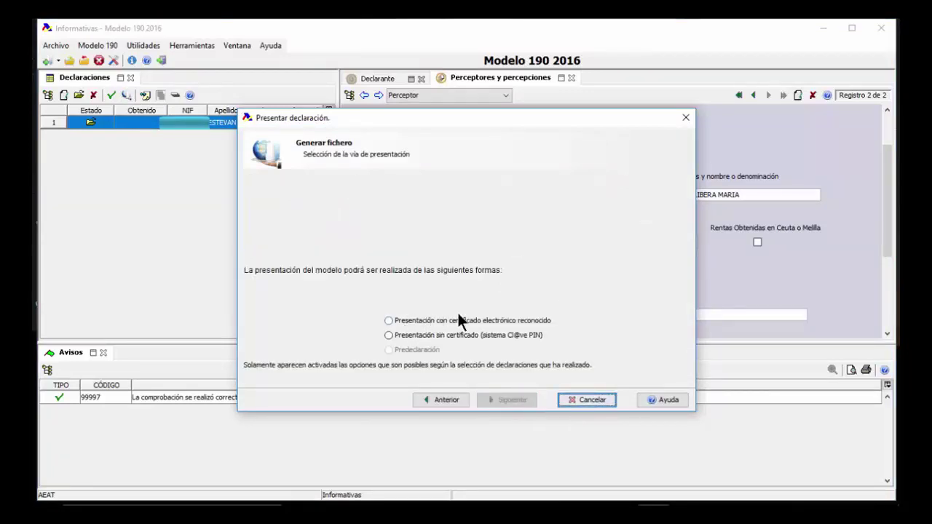
{"action": "left_click", "coordinate": [529, 336]}
{"action": "left_click", "coordinate": [503, 397]}
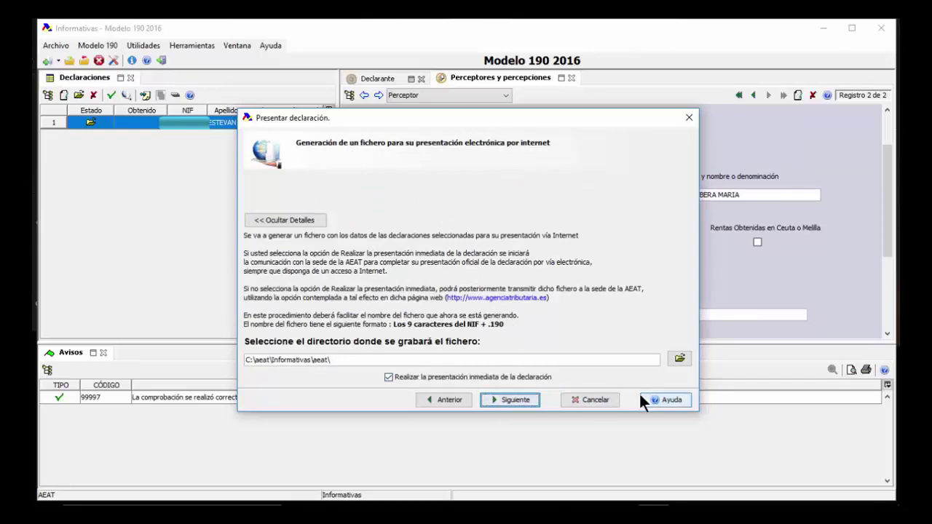
{"action": "left_click", "coordinate": [688, 119]}
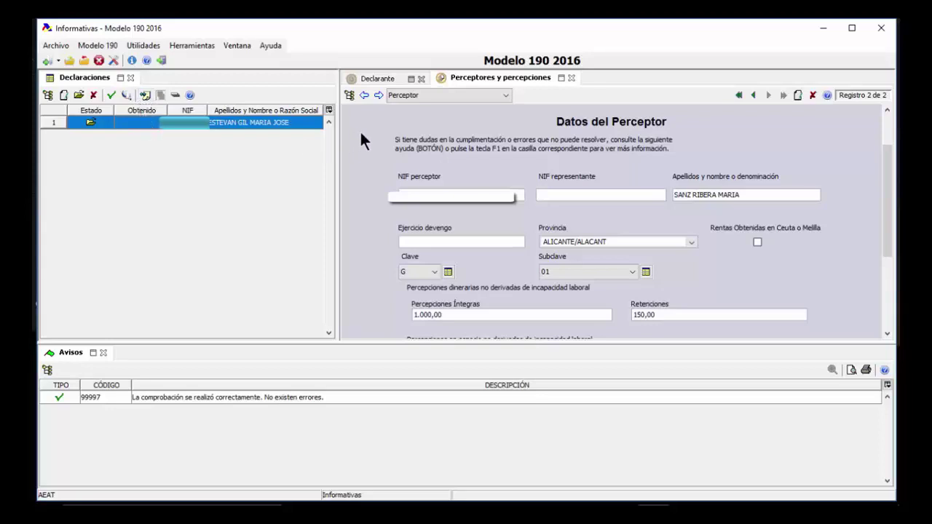
Request a draft PDF preview from Declarante, accepting the AEAT connection and confirmation prompts
{"action": "left_click", "coordinate": [376, 78]}
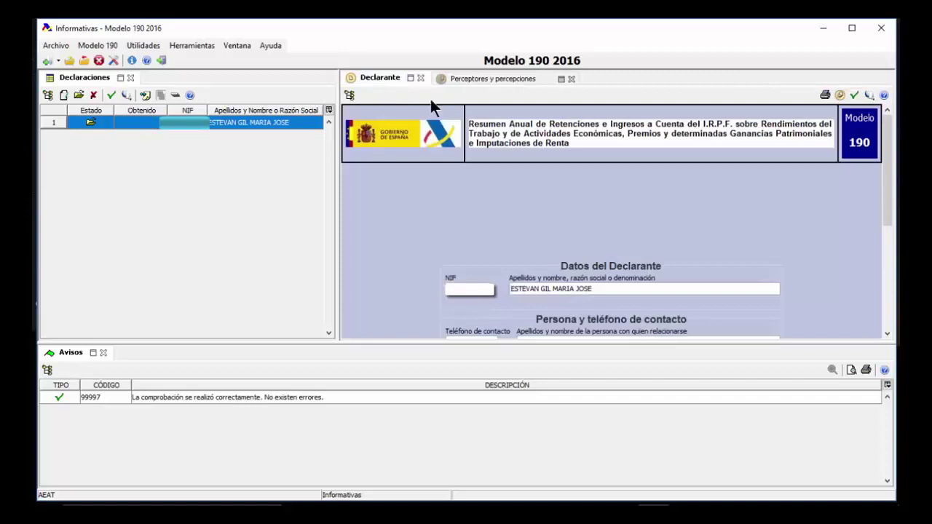
{"action": "left_click", "coordinate": [823, 96]}
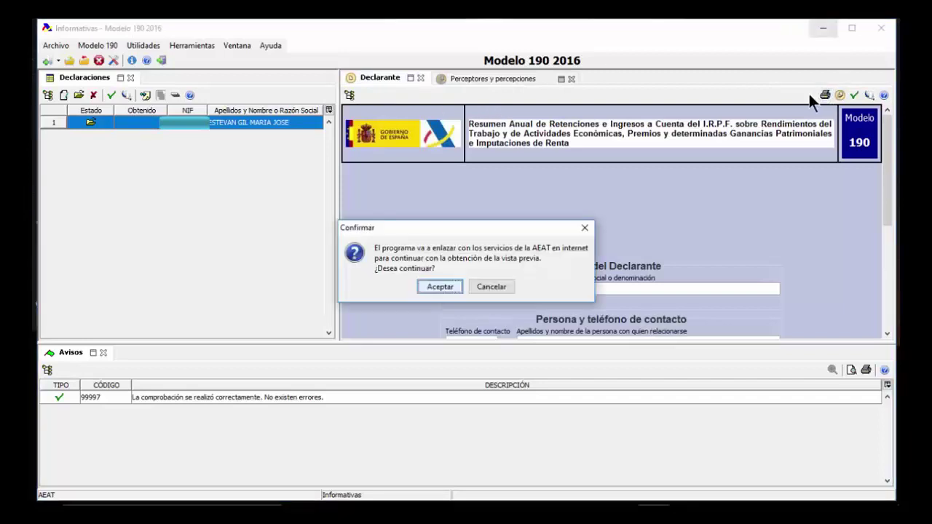
{"action": "left_click", "coordinate": [428, 286]}
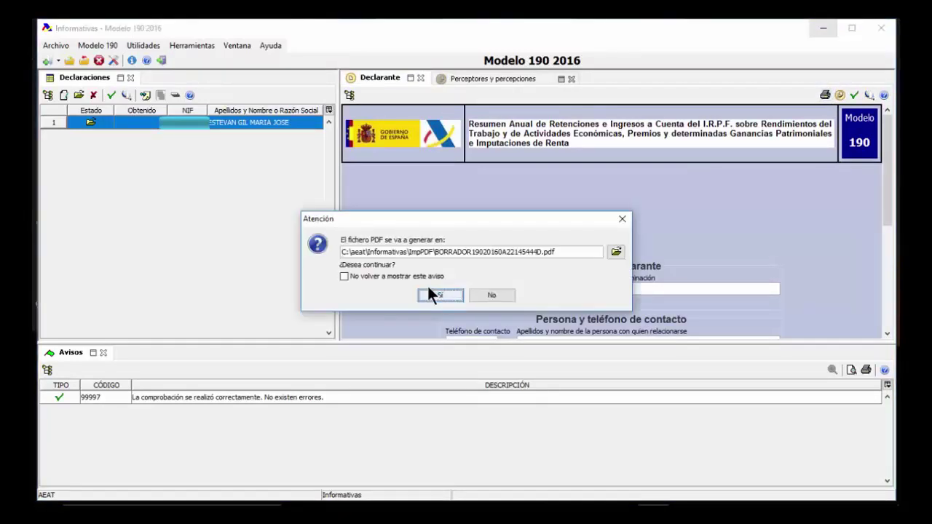
{"action": "left_click", "coordinate": [440, 296]}
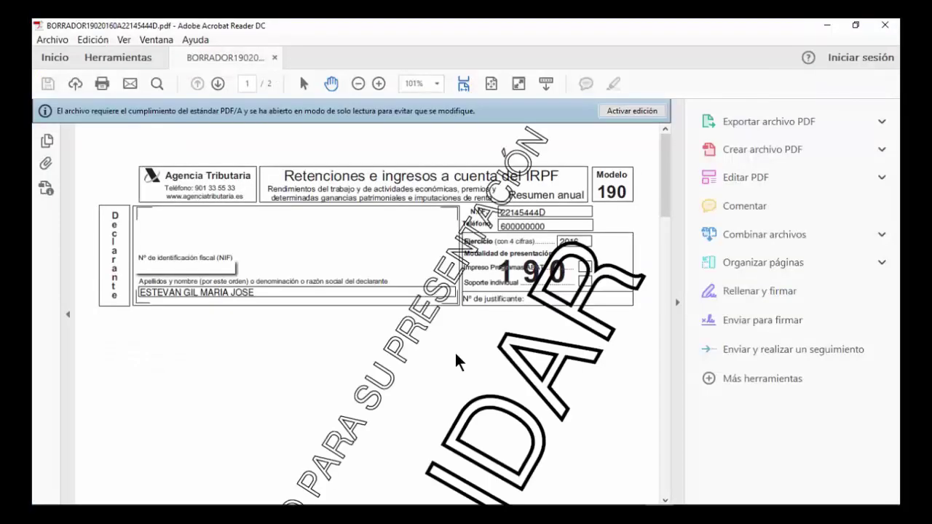
Scroll the BORRADOR draft to page 2 to review Percepción 1 and Percepción 2
{"action": "scroll", "coordinate": [645, 298], "scroll_direction": "down", "scroll_amount": 10}
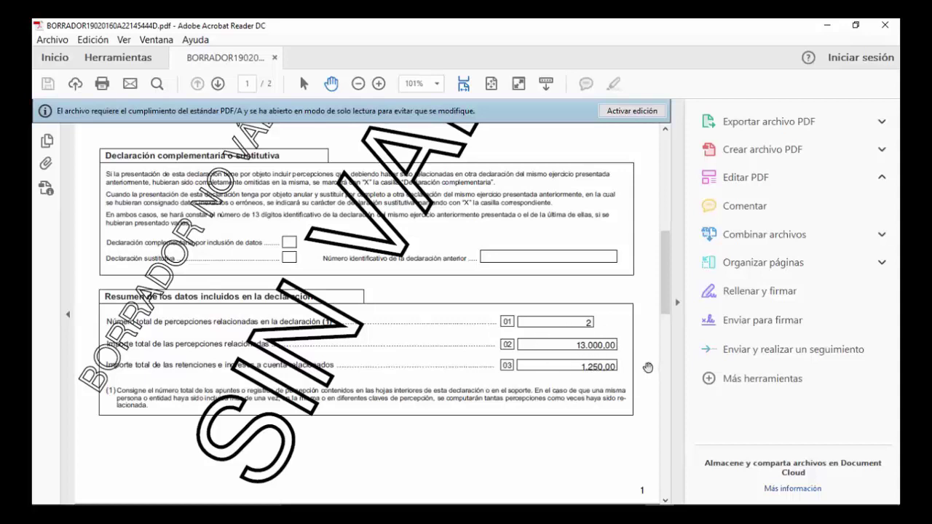
{"action": "left_click", "coordinate": [668, 349]}
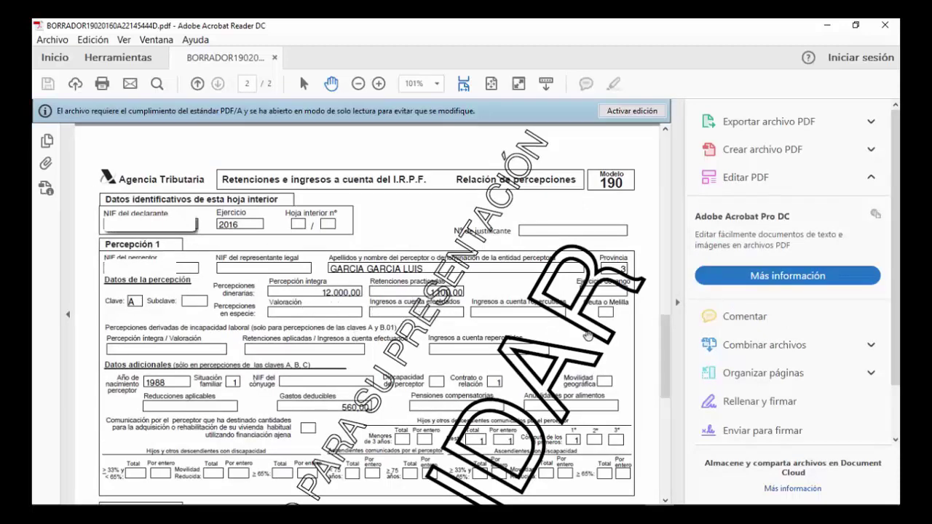
{"action": "left_click", "coordinate": [663, 431]}
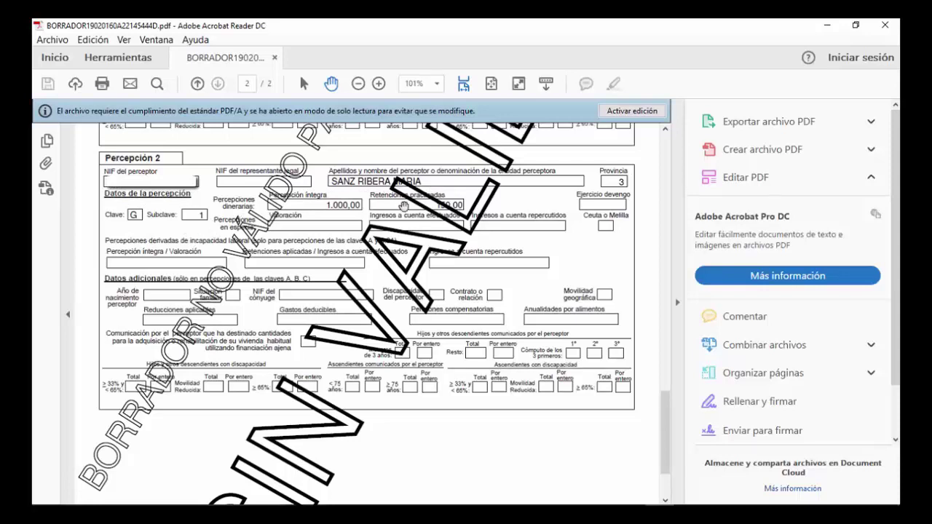
{"action": "left_click", "coordinate": [663, 425]}
{"action": "left_click_drag", "start_coordinate": [663, 425], "coordinate": [670, 491]}
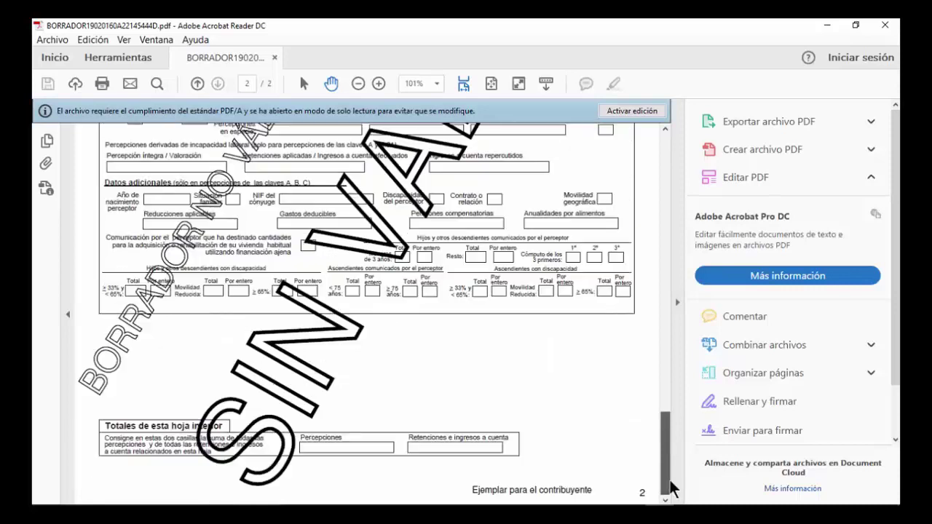